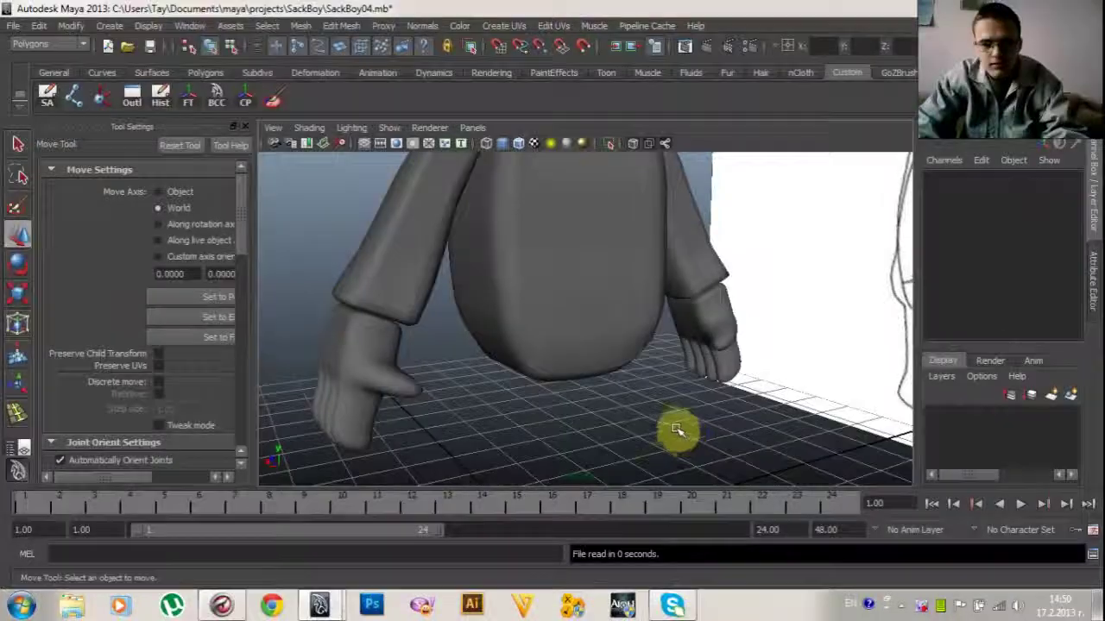
Switch to the front view, frame the leg outlines of the reference drawing, and create a polygon cube
{"action": "left_click_drag", "start_coordinate": [596, 421], "coordinate": [553, 405], "text": "alt"}
{"action": "key", "text": "space"}
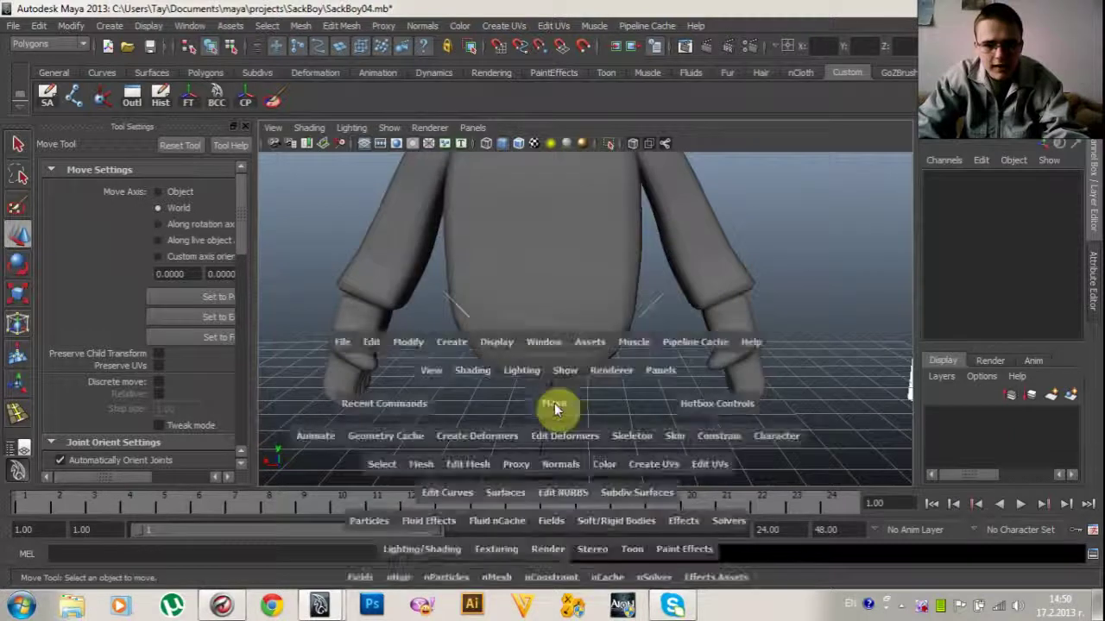
{"action": "key", "text": "space"}
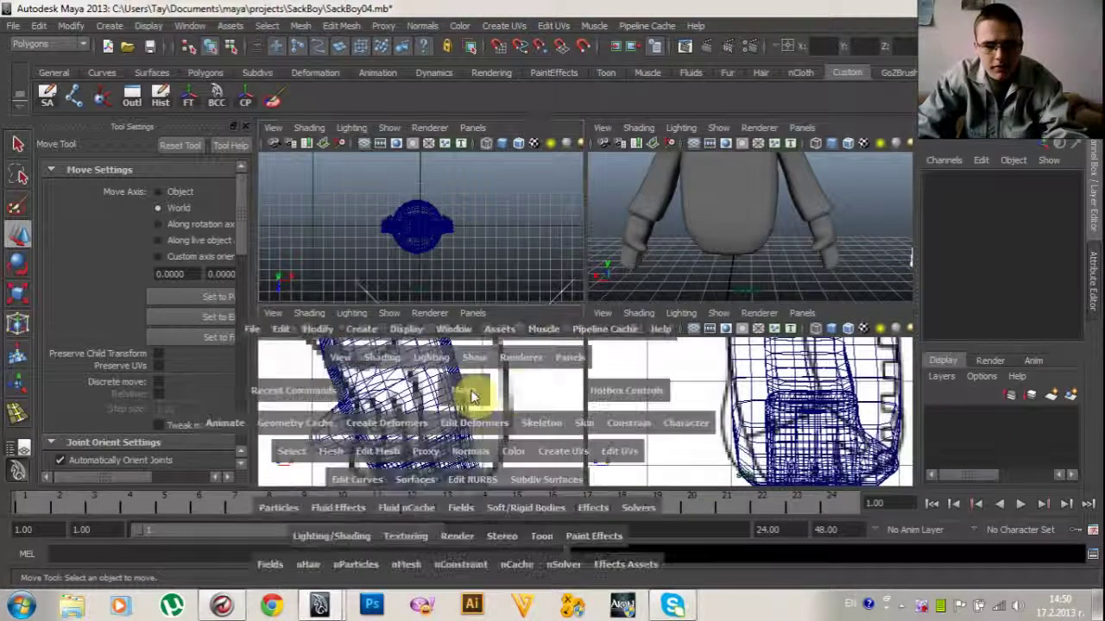
{"action": "middle_click_drag", "start_coordinate": [474, 390], "coordinate": [561, 319], "text": "alt"}
{"action": "right_click_drag", "start_coordinate": [562, 321], "coordinate": [550, 357], "text": "alt"}
{"action": "middle_click_drag", "start_coordinate": [469, 369], "coordinate": [557, 342], "text": "alt"}
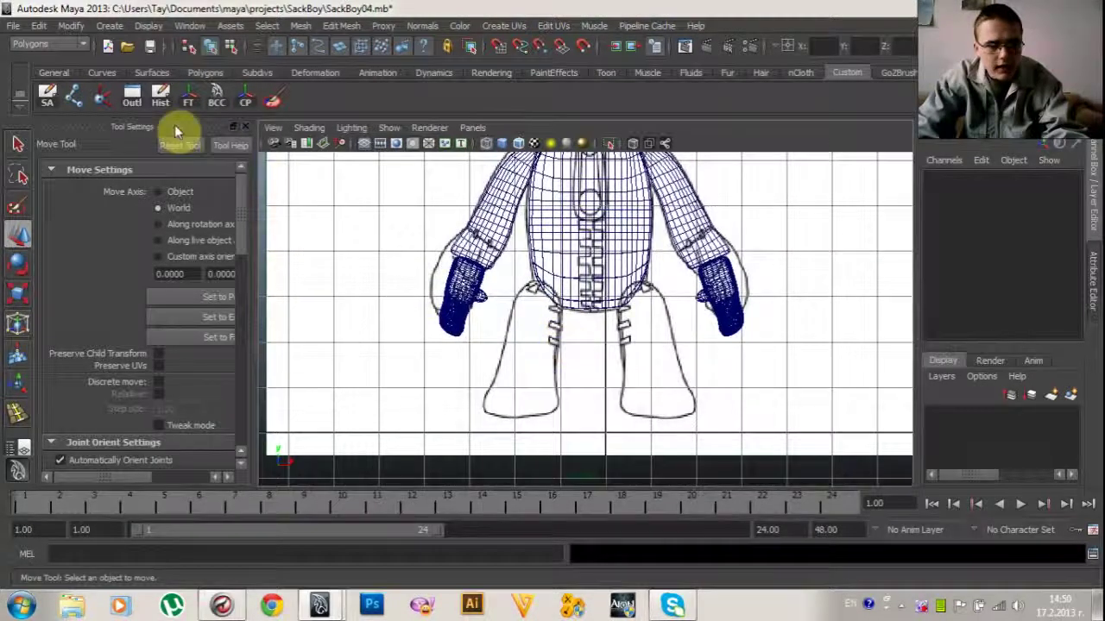
{"action": "left_click", "coordinate": [206, 74]}
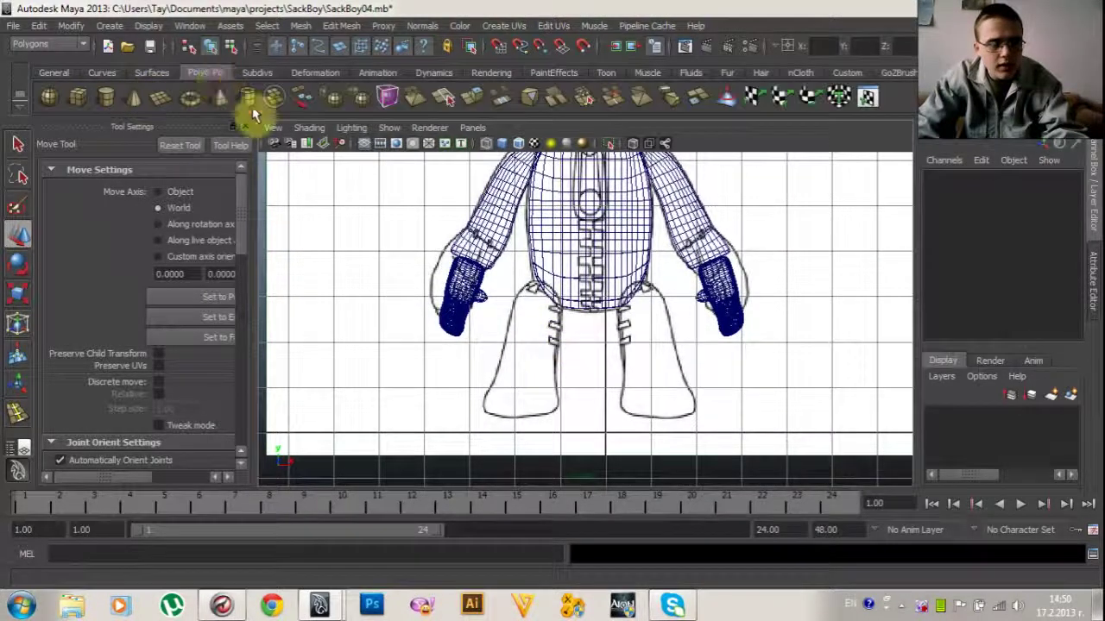
{"action": "left_click", "coordinate": [78, 100]}
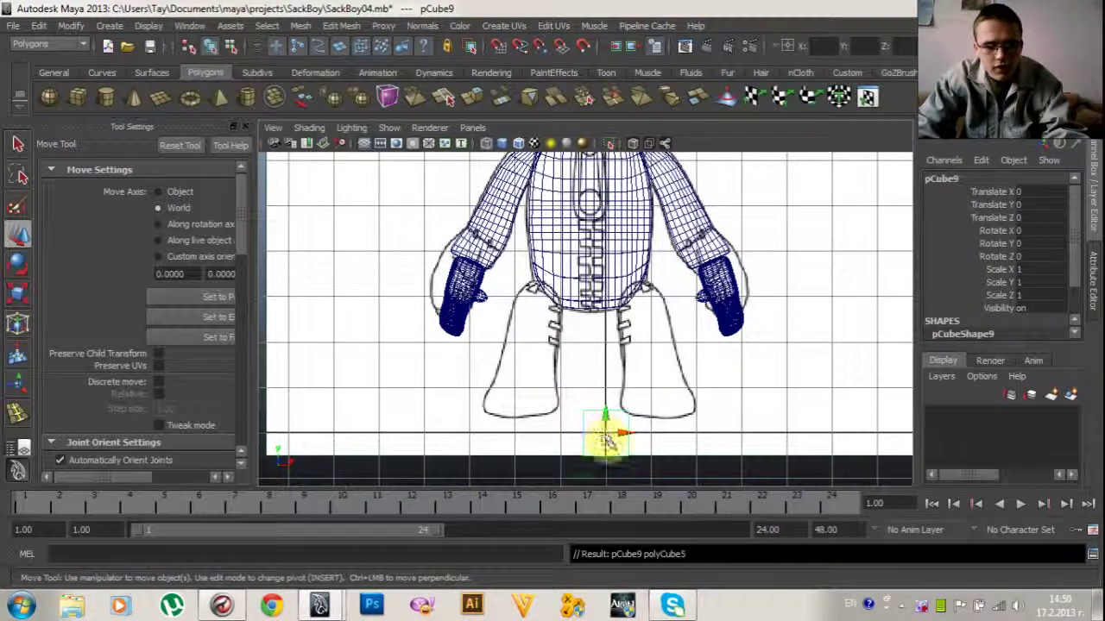
Move the cube over the leg outline left of the centre line and stretch it vertically to about leg height
{"action": "left_click_drag", "start_coordinate": [610, 435], "coordinate": [512, 394]}
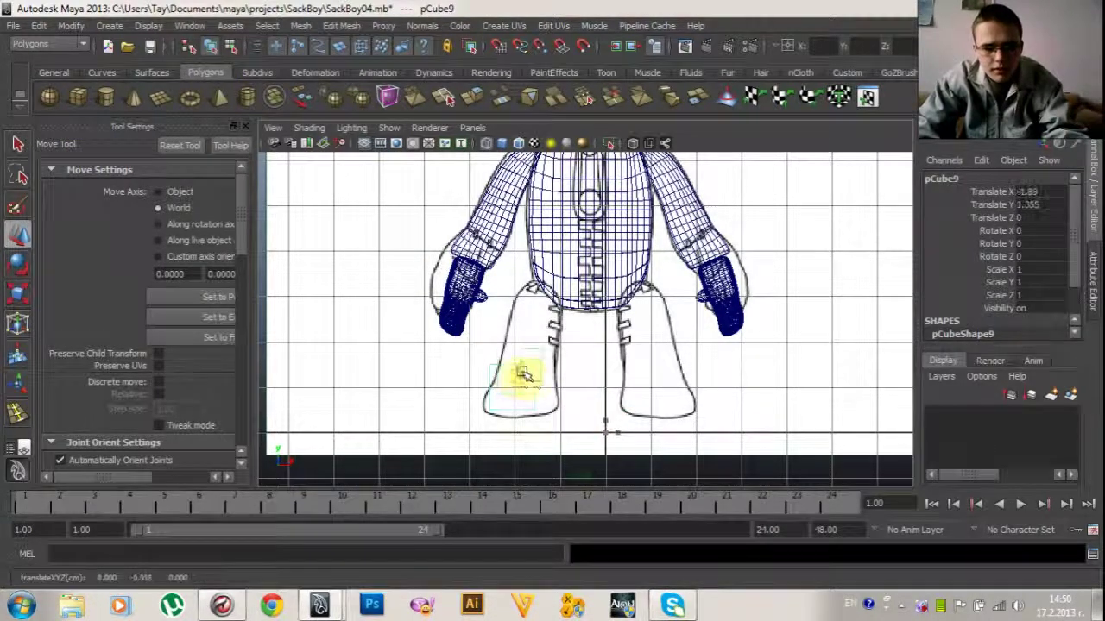
{"action": "key", "text": "r"}
{"action": "left_click_drag", "start_coordinate": [521, 354], "coordinate": [519, 321]}
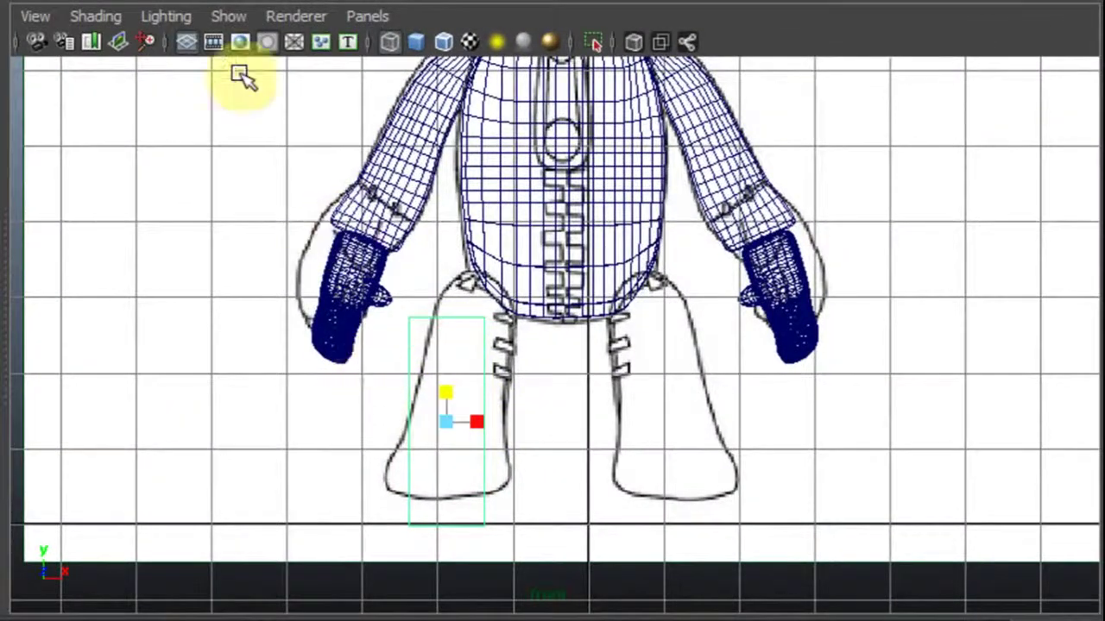
Insert eight horizontal and two vertical edge loops across the front of the leg block
{"action": "left_click", "coordinate": [142, 0]}
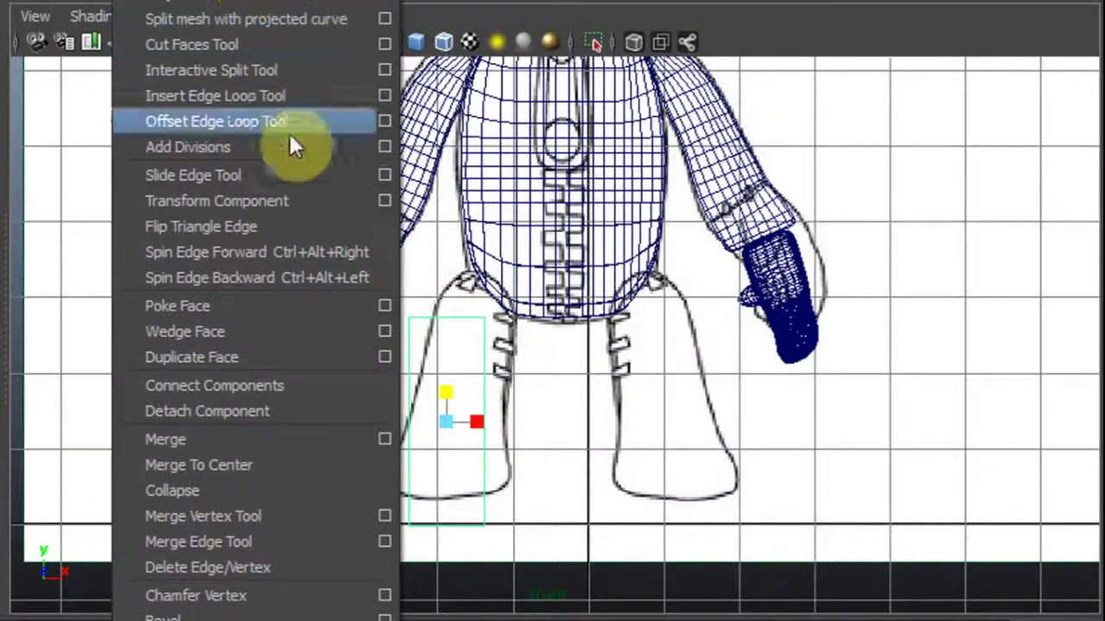
{"action": "left_click", "coordinate": [247, 97]}
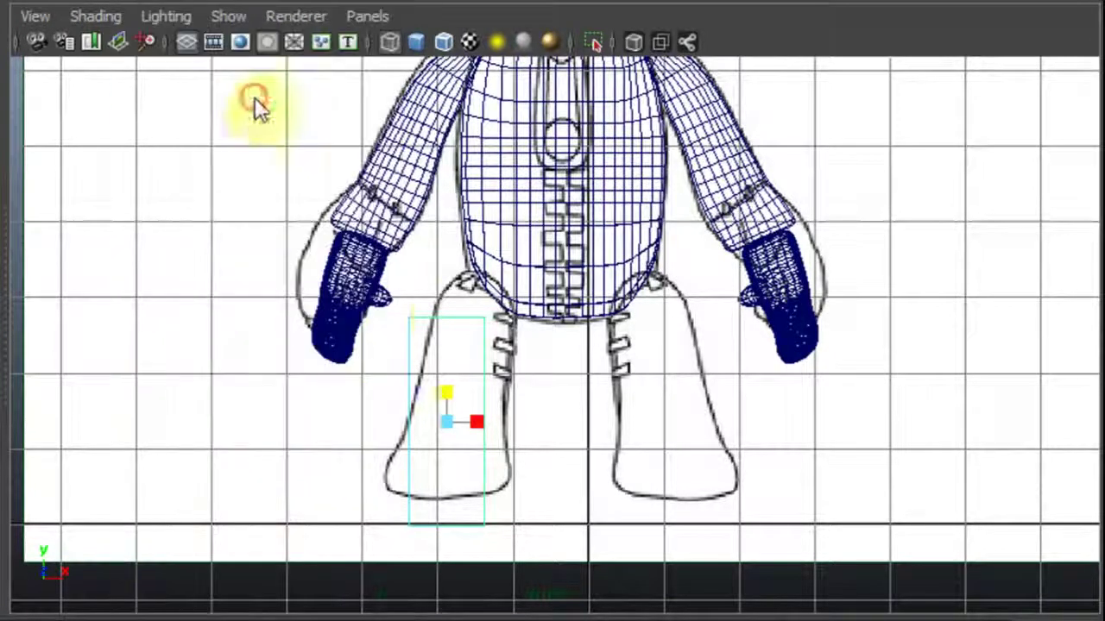
{"action": "left_click", "coordinate": [409, 344]}
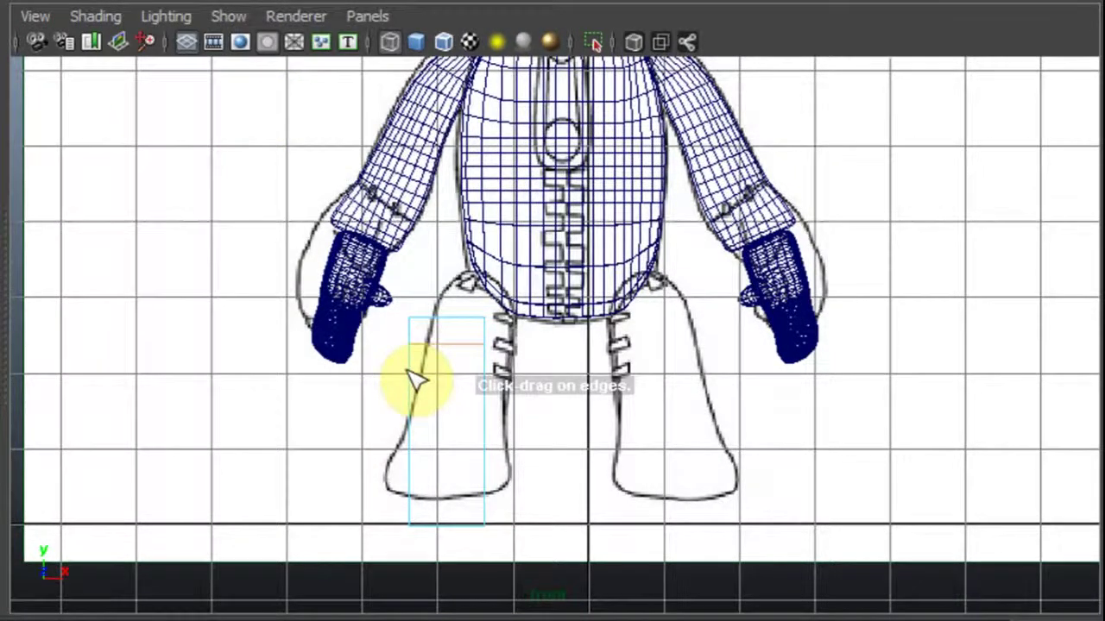
{"action": "left_click", "coordinate": [407, 432]}
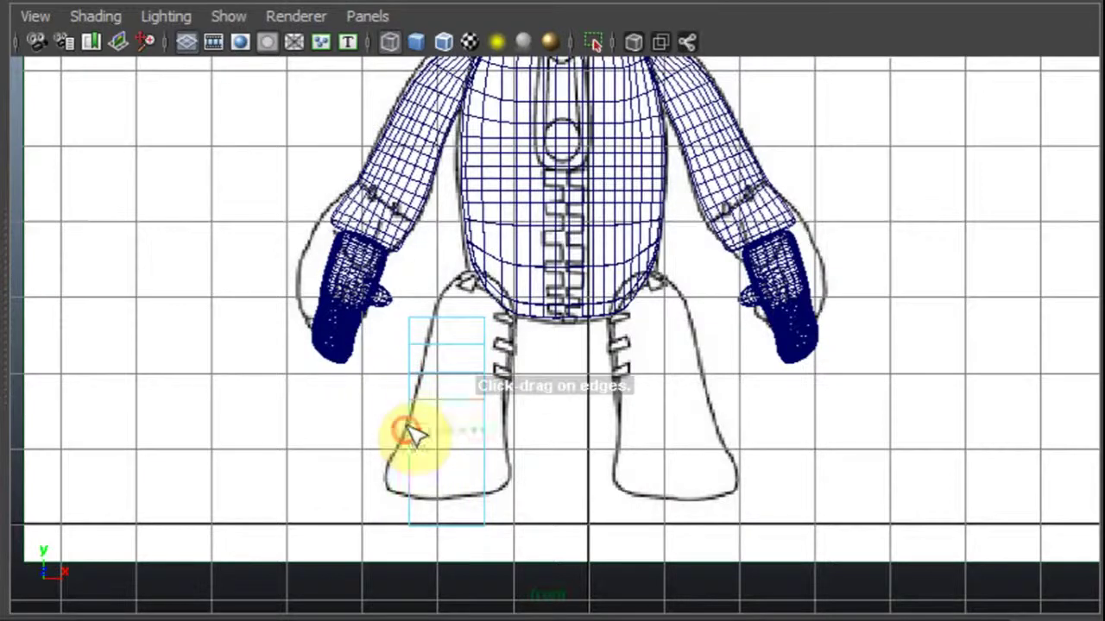
{"action": "left_click", "coordinate": [409, 467]}
{"action": "left_click", "coordinate": [409, 489]}
{"action": "left_click", "coordinate": [409, 510]}
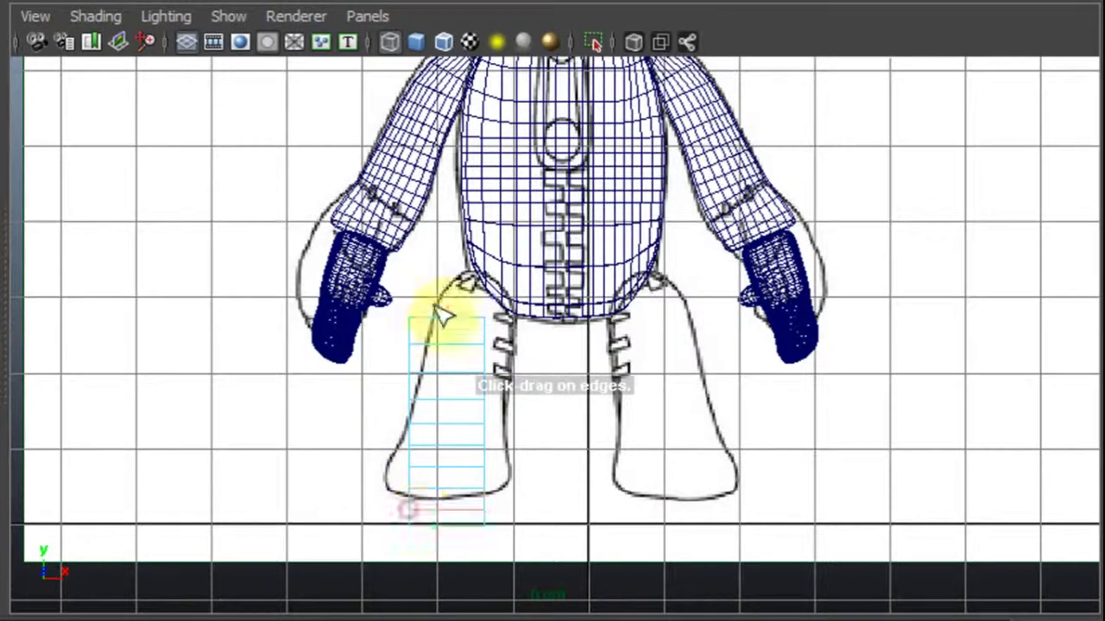
{"action": "left_click", "coordinate": [432, 319]}
{"action": "left_click", "coordinate": [459, 320]}
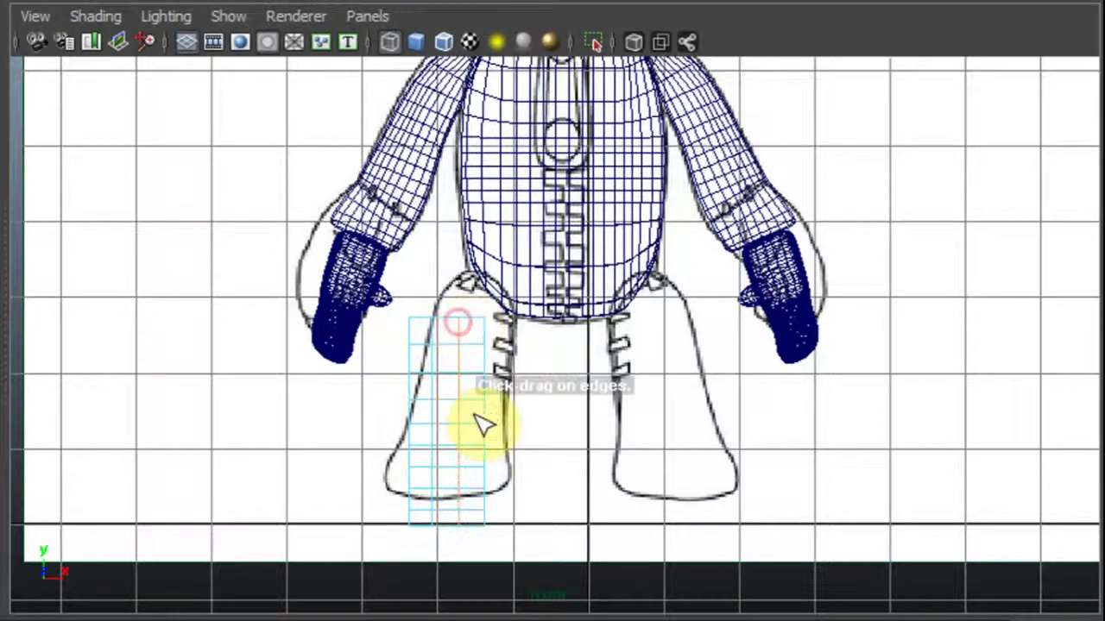
Shift the top three horizontal vertex rows of the leg block sideways toward the body's centre line
{"action": "scroll", "coordinate": [449, 418], "scroll_direction": "up", "scroll_amount": 5}
{"action": "middle_click_drag", "start_coordinate": [412, 409], "coordinate": [604, 331], "text": "alt"}
{"action": "right_click", "coordinate": [514, 305]}
{"action": "key", "text": "w"}
{"action": "right_click_drag", "start_coordinate": [446, 275], "coordinate": [432, 273]}
{"action": "left_click_drag", "start_coordinate": [390, 200], "coordinate": [611, 232]}
{"action": "left_click_drag", "start_coordinate": [535, 213], "coordinate": [580, 214]}
{"action": "left_click_drag", "start_coordinate": [395, 261], "coordinate": [616, 299]}
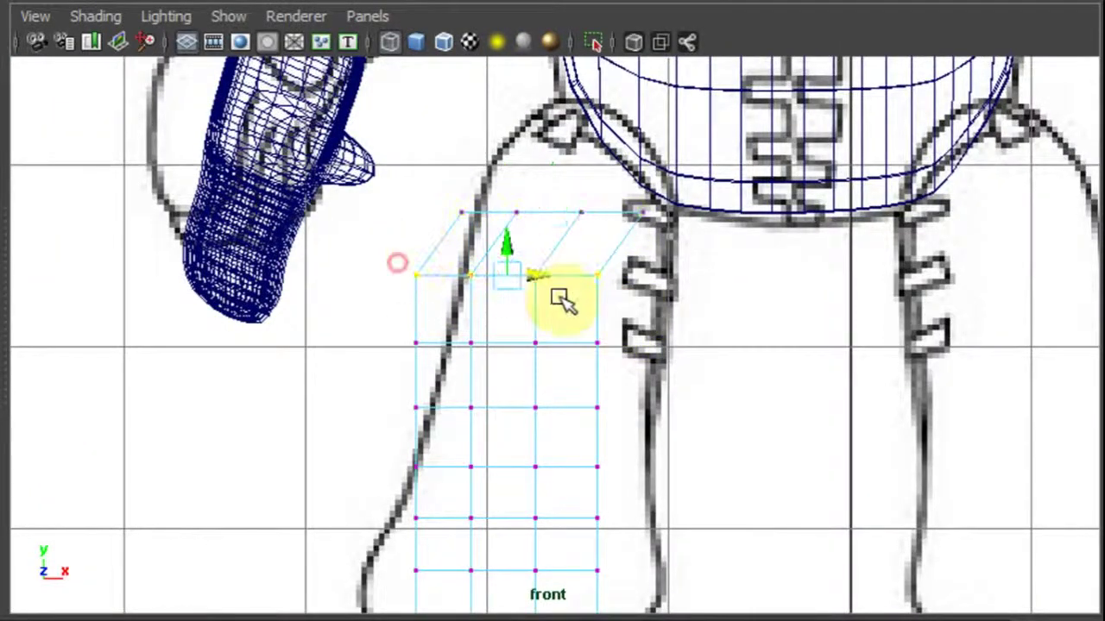
{"action": "left_click_drag", "start_coordinate": [541, 274], "coordinate": [585, 278]}
{"action": "left_click_drag", "start_coordinate": [395, 324], "coordinate": [631, 364]}
{"action": "left_click_drag", "start_coordinate": [554, 346], "coordinate": [597, 358]}
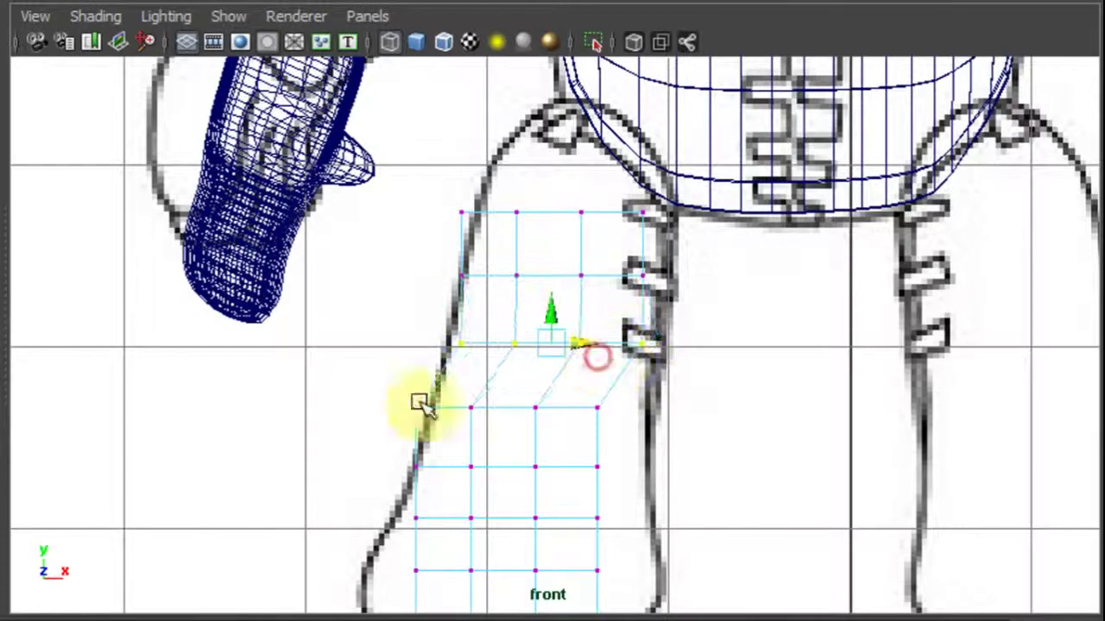
Shift the fourth to seventh vertex rows toward the centre line by decreasing amounts to follow the leg's slant
{"action": "left_click_drag", "start_coordinate": [385, 380], "coordinate": [630, 433]}
{"action": "left_click_drag", "start_coordinate": [541, 412], "coordinate": [578, 422]}
{"action": "left_click_drag", "start_coordinate": [383, 446], "coordinate": [613, 494]}
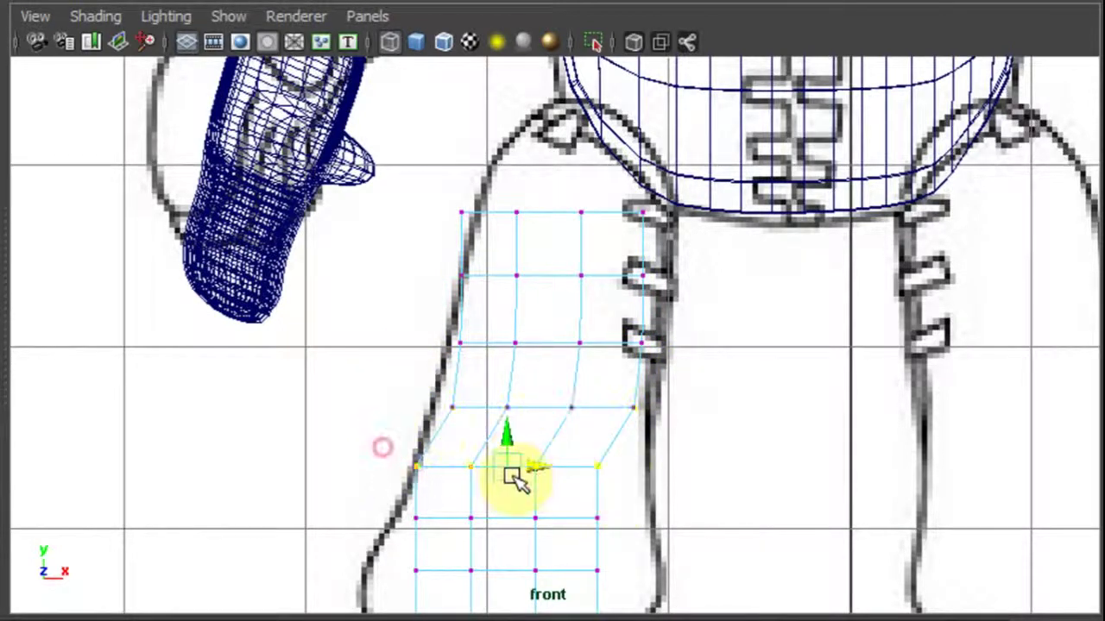
{"action": "left_click_drag", "start_coordinate": [537, 467], "coordinate": [563, 474]}
{"action": "middle_click_drag", "start_coordinate": [420, 479], "coordinate": [428, 376], "text": "alt"}
{"action": "left_click_drag", "start_coordinate": [381, 388], "coordinate": [632, 446]}
{"action": "left_click_drag", "start_coordinate": [552, 417], "coordinate": [567, 417]}
{"action": "left_click_drag", "start_coordinate": [402, 454], "coordinate": [615, 491]}
{"action": "left_click_drag", "start_coordinate": [532, 470], "coordinate": [540, 471]}
Adjust the three lowest vertex rows sideways and raise the last two so they are evenly spaced at the foot
{"action": "left_click_drag", "start_coordinate": [408, 508], "coordinate": [636, 542]}
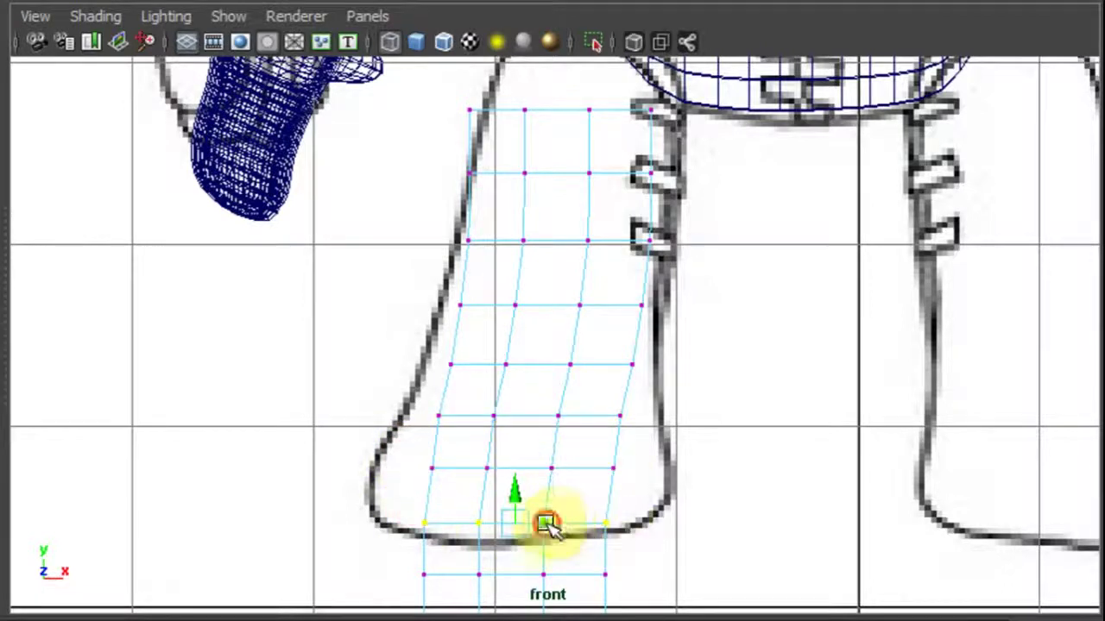
{"action": "left_click_drag", "start_coordinate": [546, 524], "coordinate": [559, 524]}
{"action": "middle_click_drag", "start_coordinate": [427, 557], "coordinate": [425, 486], "text": "alt"}
{"action": "left_click_drag", "start_coordinate": [389, 476], "coordinate": [613, 518]}
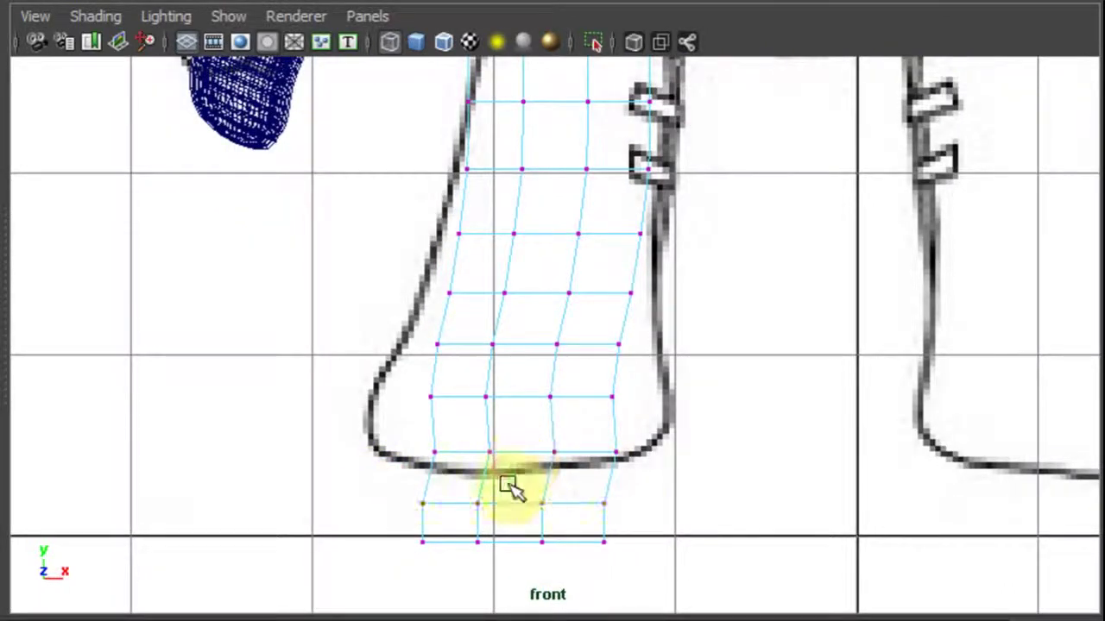
{"action": "left_click_drag", "start_coordinate": [411, 488], "coordinate": [612, 515]}
{"action": "left_click_drag", "start_coordinate": [544, 494], "coordinate": [552, 494]}
{"action": "left_click_drag", "start_coordinate": [385, 518], "coordinate": [637, 573]}
{"action": "left_click_drag", "start_coordinate": [513, 506], "coordinate": [515, 498]}
{"action": "left_click_drag", "start_coordinate": [542, 536], "coordinate": [571, 537]}
{"action": "middle_click_drag", "start_coordinate": [571, 456], "coordinate": [612, 433], "text": "alt"}
{"action": "left_click_drag", "start_coordinate": [616, 521], "coordinate": [591, 524]}
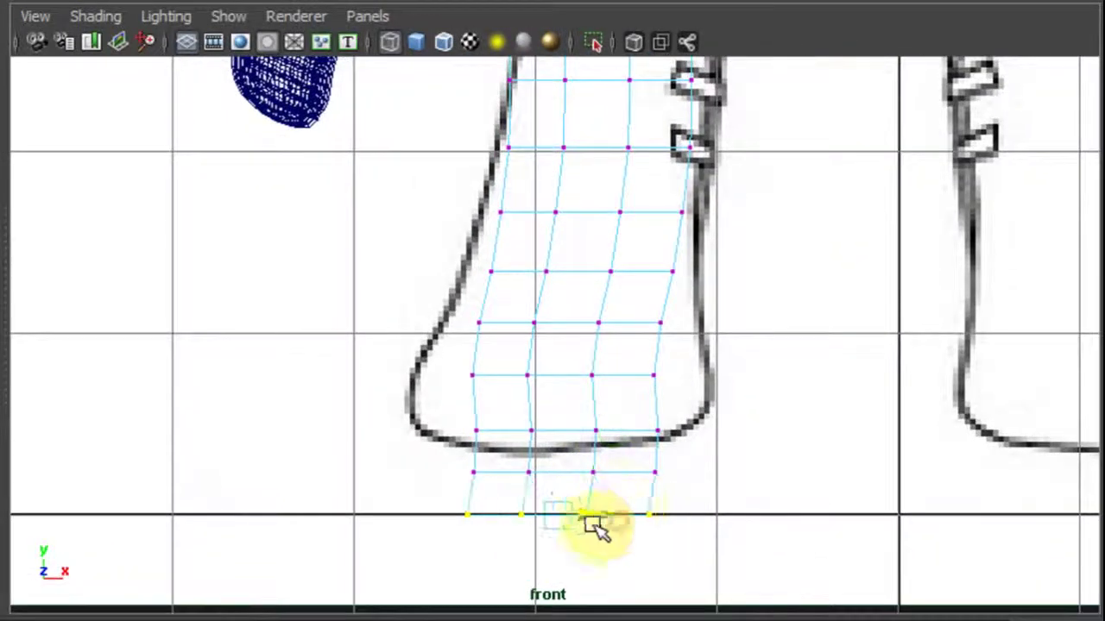
Return to object mode and move the whole leg mesh up until its base meets the foot outline
{"action": "scroll", "coordinate": [641, 491], "scroll_direction": "down", "scroll_amount": 4}
{"action": "right_click_drag", "start_coordinate": [557, 303], "coordinate": [609, 292]}
{"action": "left_click", "coordinate": [583, 321]}
{"action": "left_click_drag", "start_coordinate": [548, 298], "coordinate": [549, 261]}
{"action": "scroll", "coordinate": [449, 362], "scroll_direction": "up", "scroll_amount": 5}
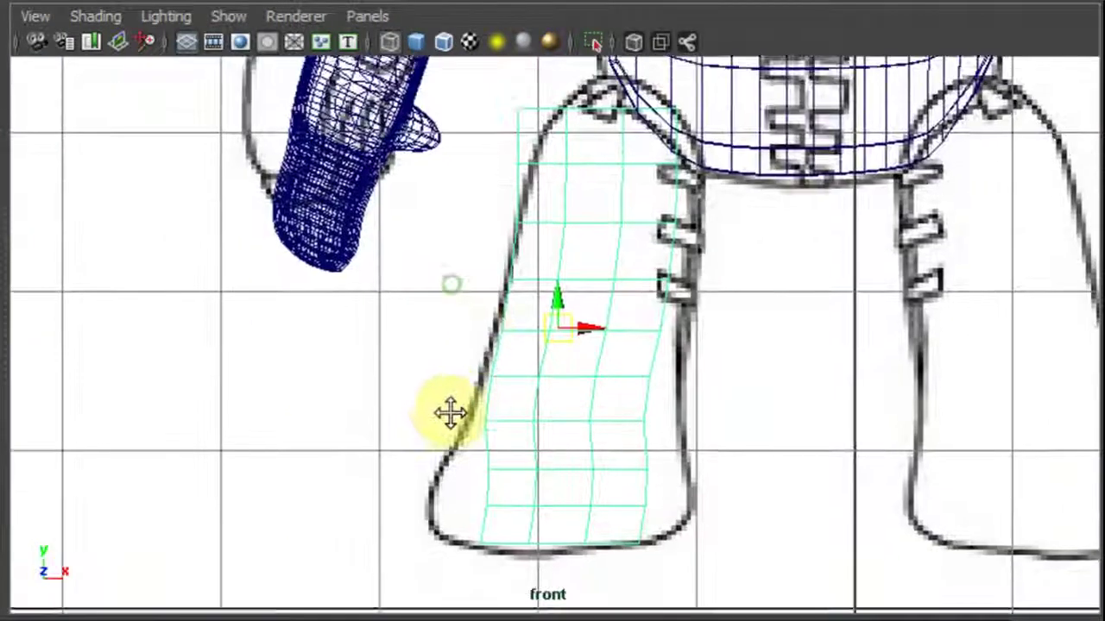
Narrow the top vertex row and shift the top two rows inward to fit the upper leg outline
{"action": "right_click_drag", "start_coordinate": [547, 284], "coordinate": [492, 286]}
{"action": "left_click_drag", "start_coordinate": [475, 144], "coordinate": [636, 185]}
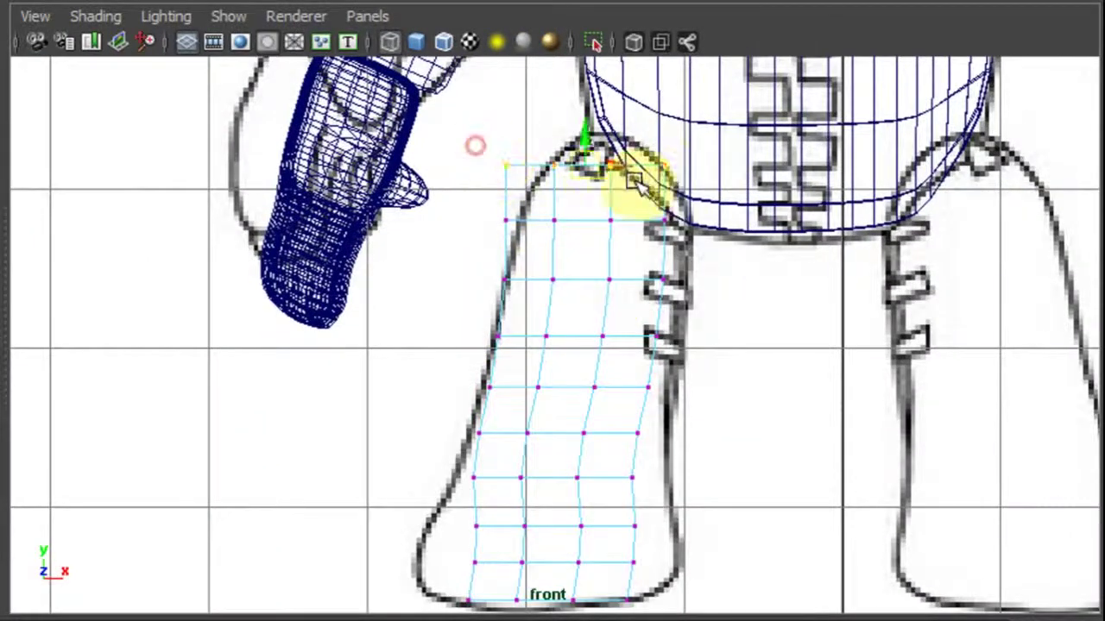
{"action": "left_click_drag", "start_coordinate": [559, 173], "coordinate": [552, 172]}
{"action": "key", "text": "w"}
{"action": "left_click_drag", "start_coordinate": [590, 162], "coordinate": [616, 160]}
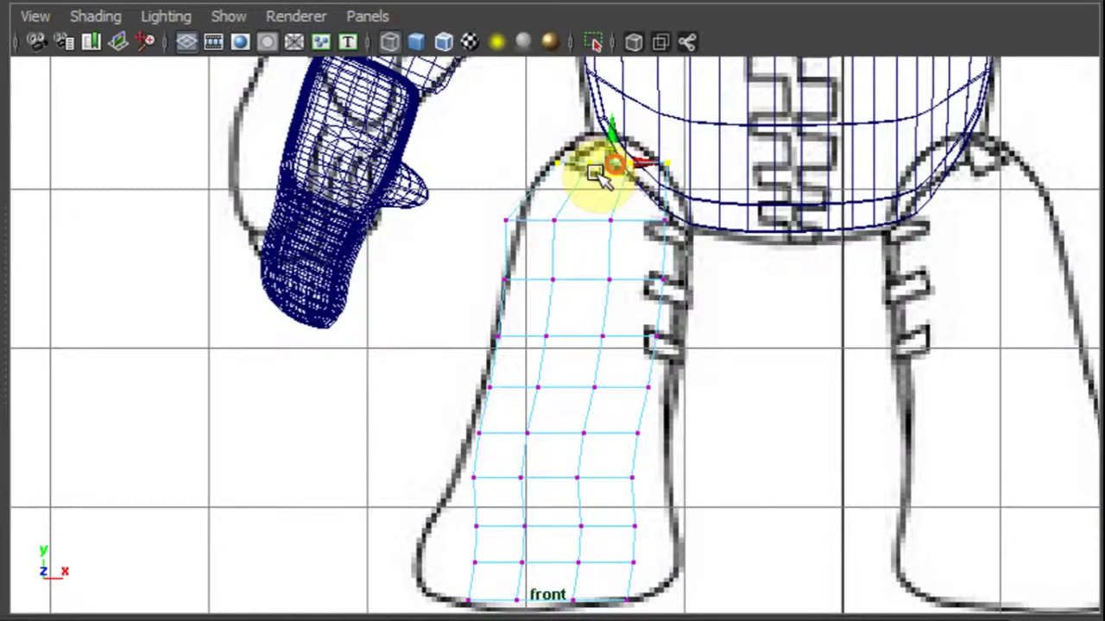
{"action": "left_click_drag", "start_coordinate": [486, 207], "coordinate": [640, 223]}
Widen and position the third to fifth vertex rows so their ends lie on the leg outline
{"action": "left_click_drag", "start_coordinate": [481, 264], "coordinate": [687, 316]}
{"action": "key", "text": "r"}
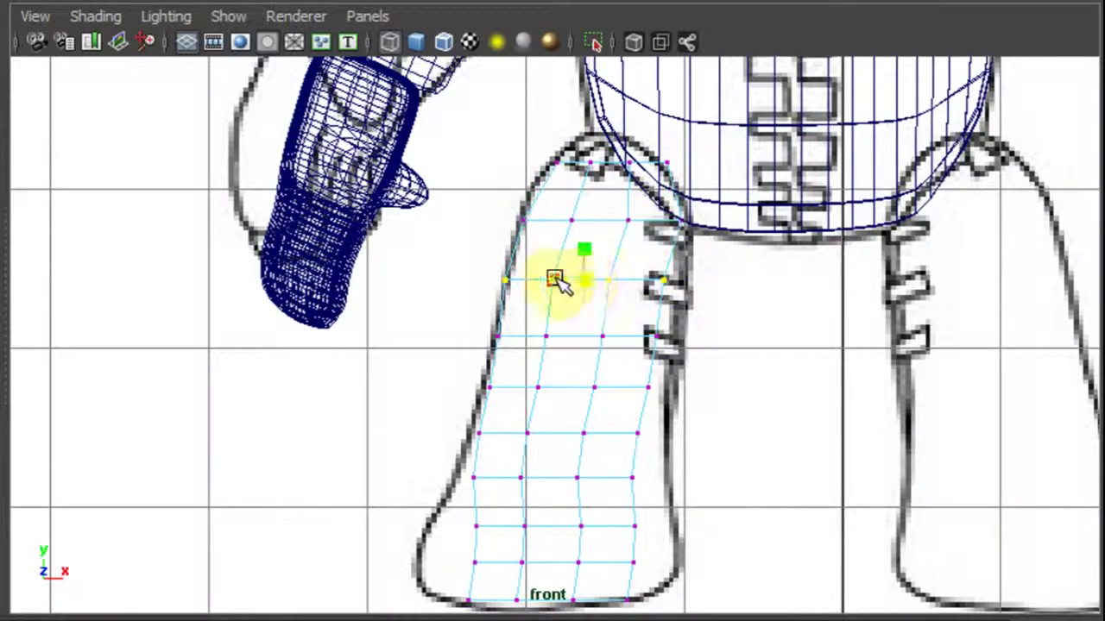
{"action": "left_click_drag", "start_coordinate": [582, 277], "coordinate": [594, 275]}
{"action": "left_click_drag", "start_coordinate": [451, 311], "coordinate": [675, 354]}
{"action": "left_click_drag", "start_coordinate": [616, 335], "coordinate": [627, 335]}
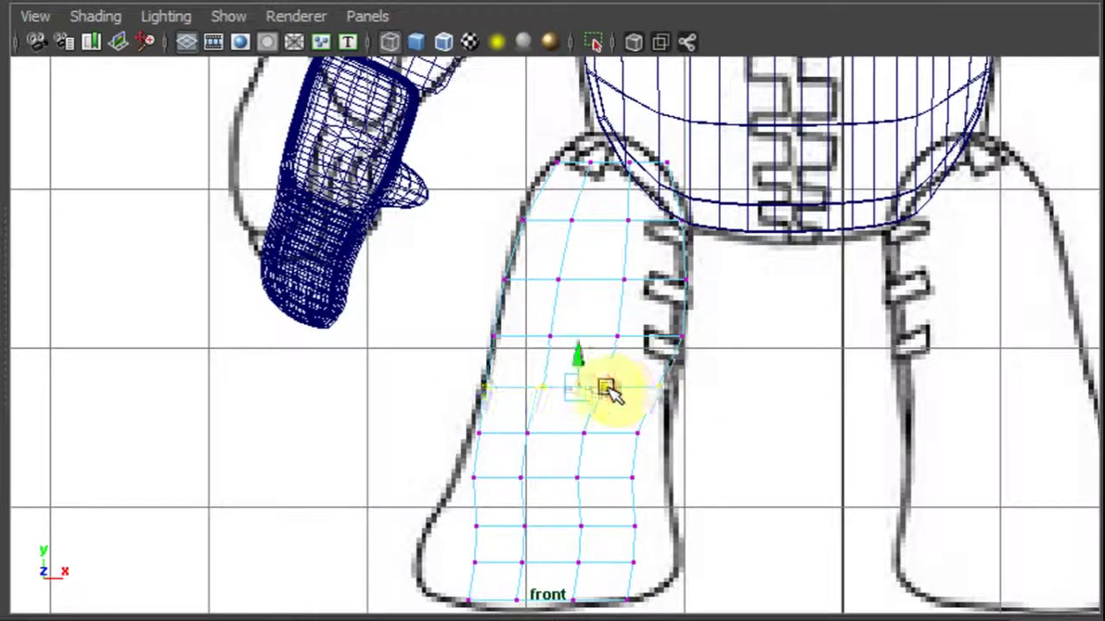
Scale and shift the sixth and seventh vertex rows to match the width of the lower leg outline
{"action": "left_click_drag", "start_coordinate": [452, 423], "coordinate": [662, 449]}
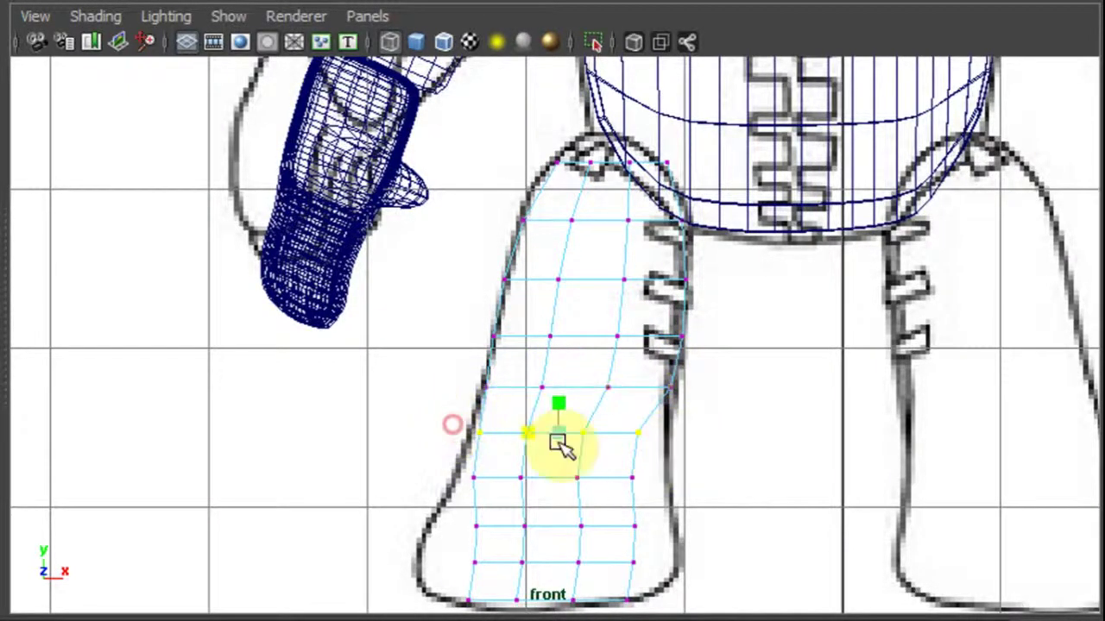
{"action": "left_click_drag", "start_coordinate": [527, 434], "coordinate": [520, 434]}
{"action": "key", "text": "w"}
{"action": "left_click_drag", "start_coordinate": [603, 433], "coordinate": [607, 434]}
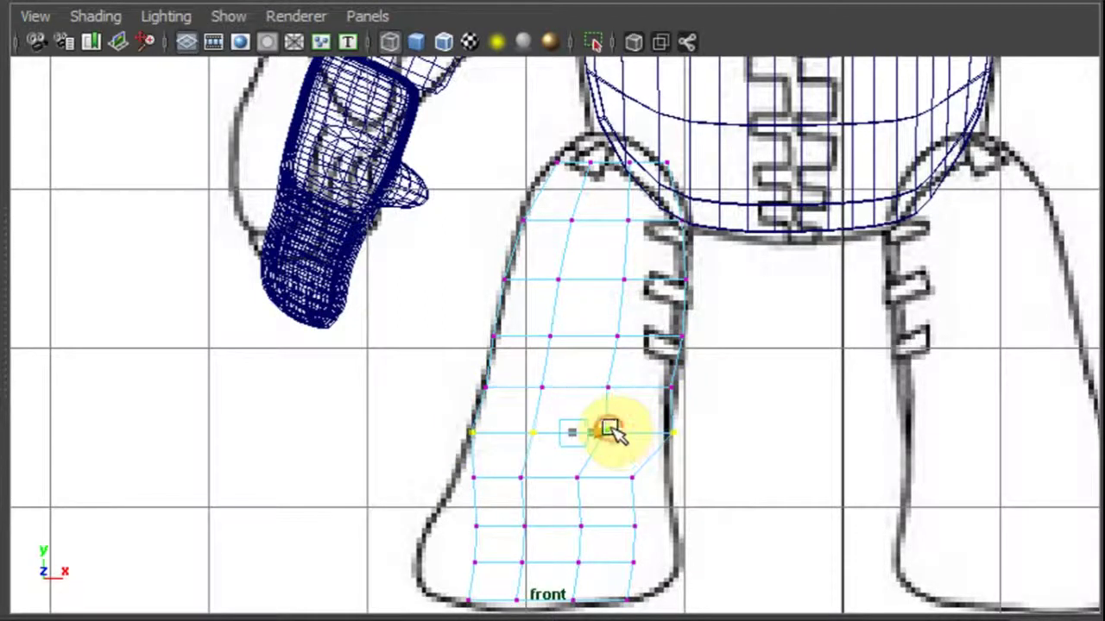
{"action": "key", "text": "w"}
{"action": "left_click_drag", "start_coordinate": [714, 434], "coordinate": [699, 434]}
{"action": "middle_click_drag", "start_coordinate": [661, 451], "coordinate": [666, 347], "text": "alt"}
{"action": "left_click_drag", "start_coordinate": [454, 362], "coordinate": [658, 393]}
{"action": "key", "text": "r"}
{"action": "left_click_drag", "start_coordinate": [592, 373], "coordinate": [697, 387]}
{"action": "left_click_drag", "start_coordinate": [716, 374], "coordinate": [705, 375]}
Widen the eighth and ninth vertex rows to match the flared foot outline
{"action": "left_click_drag", "start_coordinate": [479, 406], "coordinate": [648, 438]}
{"action": "key", "text": "r"}
{"action": "left_click_drag", "start_coordinate": [536, 420], "coordinate": [522, 423]}
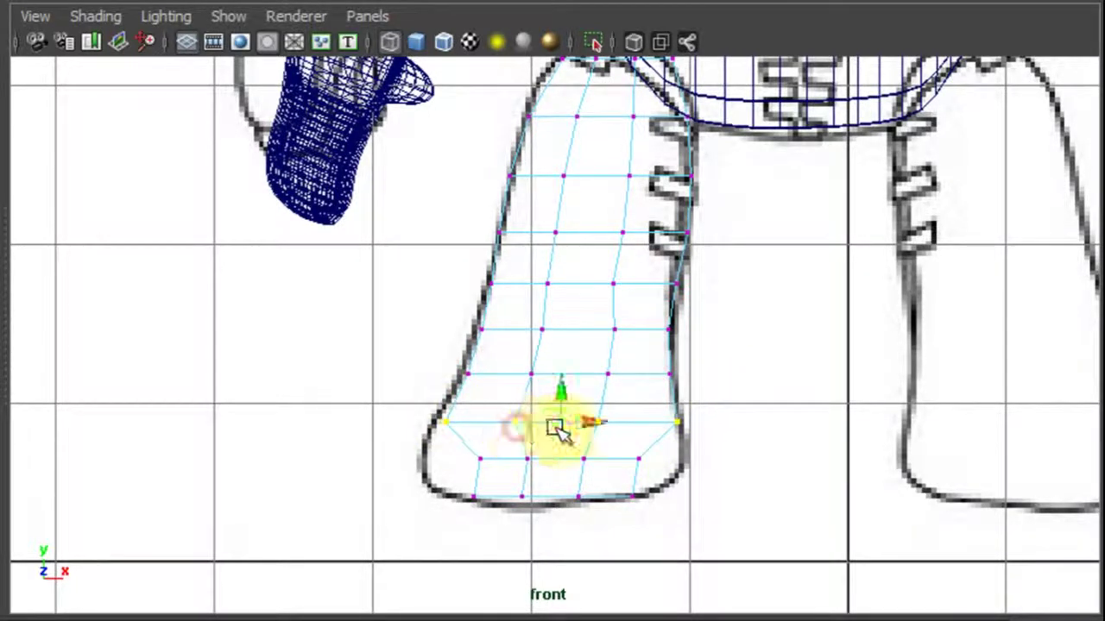
{"action": "left_click_drag", "start_coordinate": [599, 423], "coordinate": [591, 423]}
{"action": "left_click_drag", "start_coordinate": [660, 414], "coordinate": [708, 423]}
{"action": "left_click_drag", "start_coordinate": [445, 446], "coordinate": [651, 473]}
{"action": "key", "text": "r"}
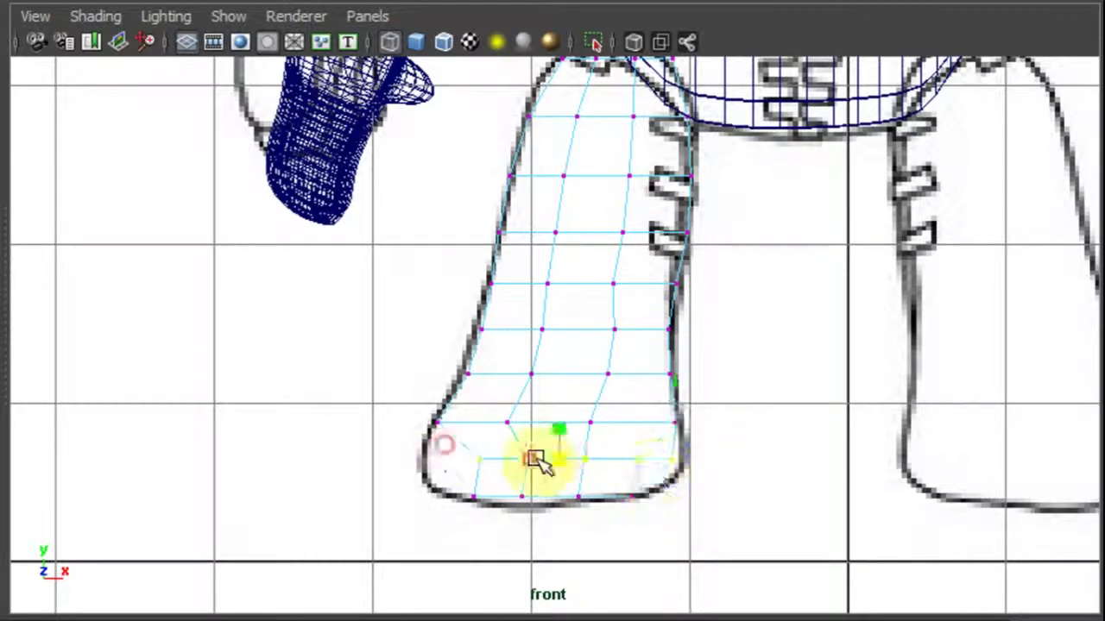
{"action": "left_click_drag", "start_coordinate": [535, 459], "coordinate": [510, 461]}
{"action": "key", "text": "w"}
Move the vertices of the bottom row individually so they follow the curved sole of the foot outline
{"action": "left_click_drag", "start_coordinate": [454, 489], "coordinate": [530, 507]}
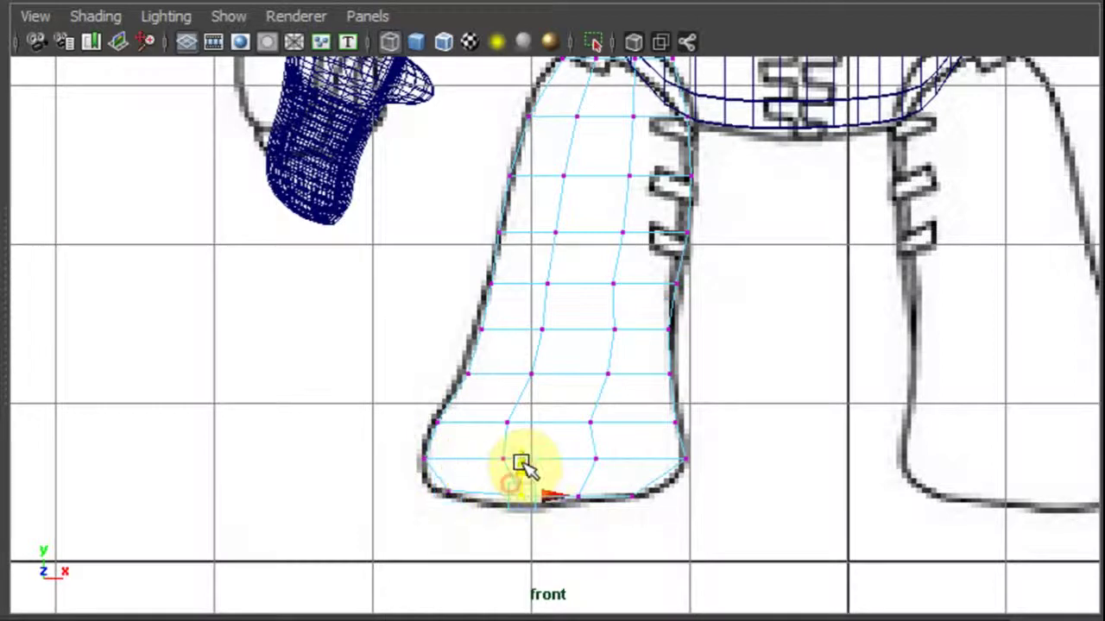
{"action": "left_click_drag", "start_coordinate": [520, 464], "coordinate": [521, 470]}
{"action": "left_click_drag", "start_coordinate": [575, 481], "coordinate": [591, 506]}
{"action": "left_click_drag", "start_coordinate": [578, 459], "coordinate": [578, 465]}
{"action": "left_click_drag", "start_coordinate": [630, 488], "coordinate": [653, 507]}
{"action": "left_click_drag", "start_coordinate": [665, 495], "coordinate": [679, 500]}
{"action": "left_click_drag", "start_coordinate": [646, 458], "coordinate": [646, 463]}
{"action": "left_click", "coordinate": [763, 458]}
Move the top row's vertices individually to follow the rounded top of the leg outline, and select the sixth row's inner vertex
{"action": "middle_click_drag", "start_coordinate": [766, 397], "coordinate": [735, 603], "text": "alt"}
{"action": "left_click_drag", "start_coordinate": [627, 257], "coordinate": [665, 305]}
{"action": "left_click_drag", "start_coordinate": [639, 236], "coordinate": [638, 242]}
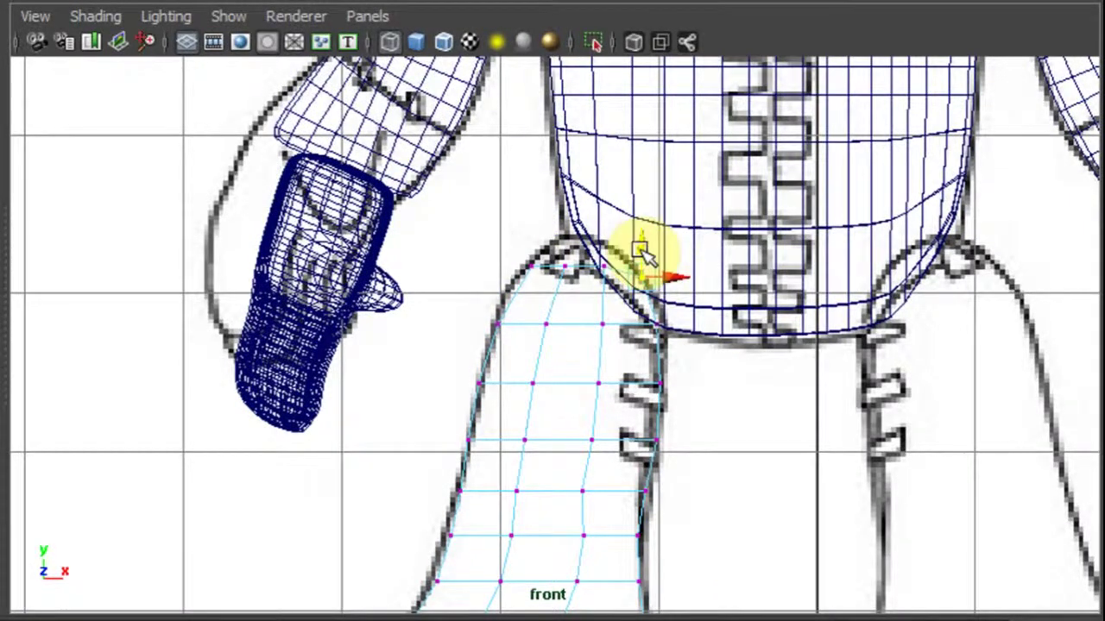
{"action": "left_click", "coordinate": [565, 241]}
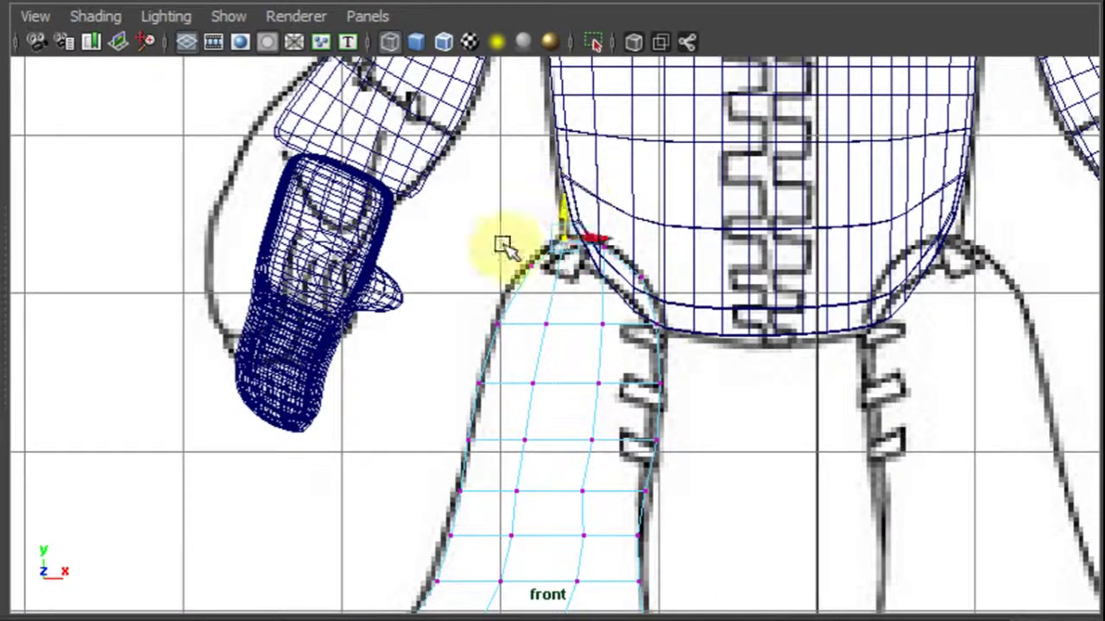
{"action": "left_click", "coordinate": [643, 509]}
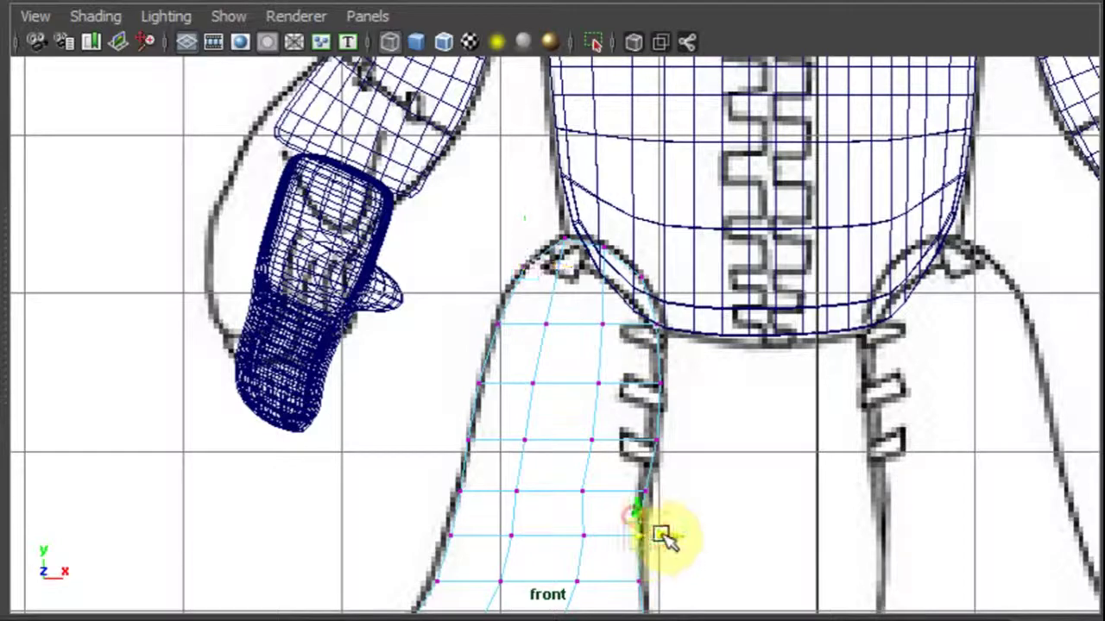
Put both hands in one new display layer and the torso in a second one, and hide both layers
{"action": "key", "text": "space"}
{"action": "key", "text": "space"}
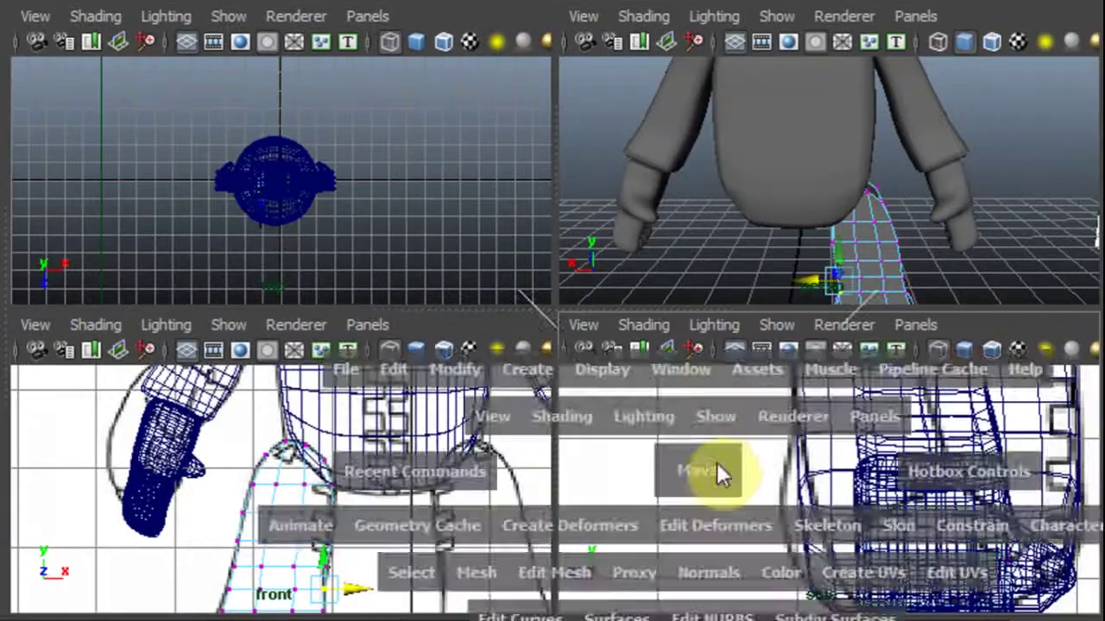
{"action": "scroll", "coordinate": [428, 392], "scroll_direction": "down", "scroll_amount": 6}
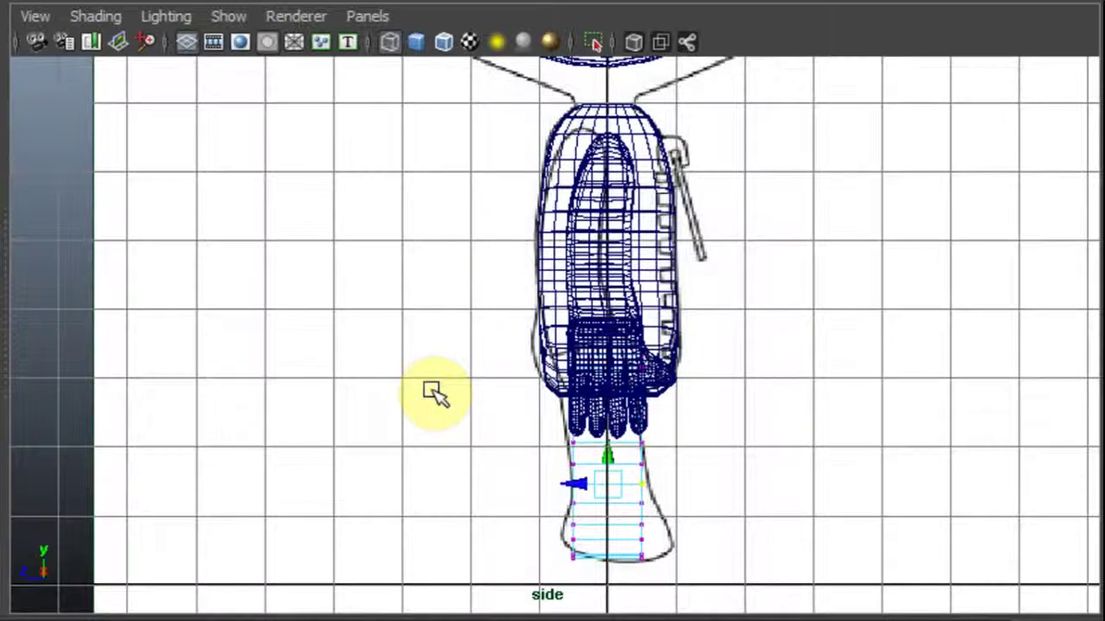
{"action": "key", "text": "space"}
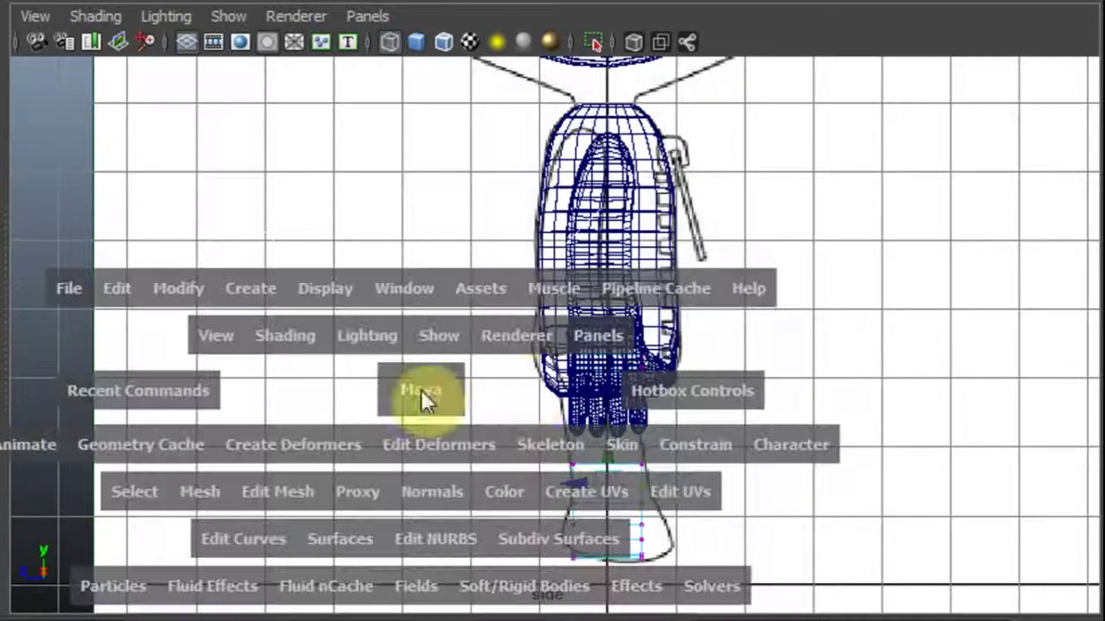
{"action": "key", "text": "space"}
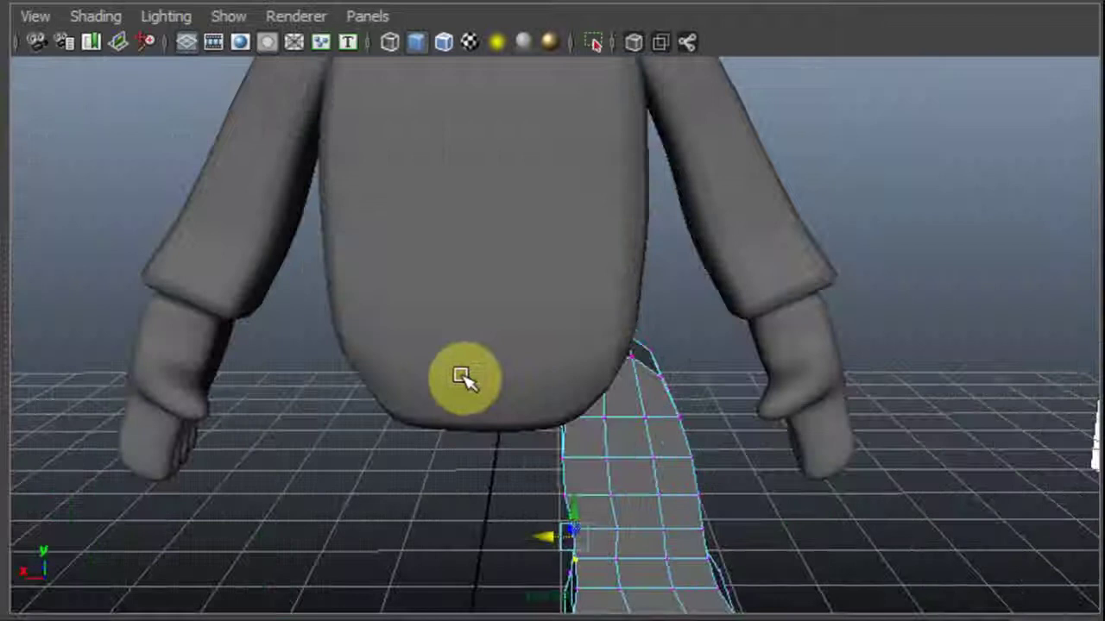
{"action": "left_click_drag", "start_coordinate": [512, 452], "coordinate": [363, 292], "text": "alt"}
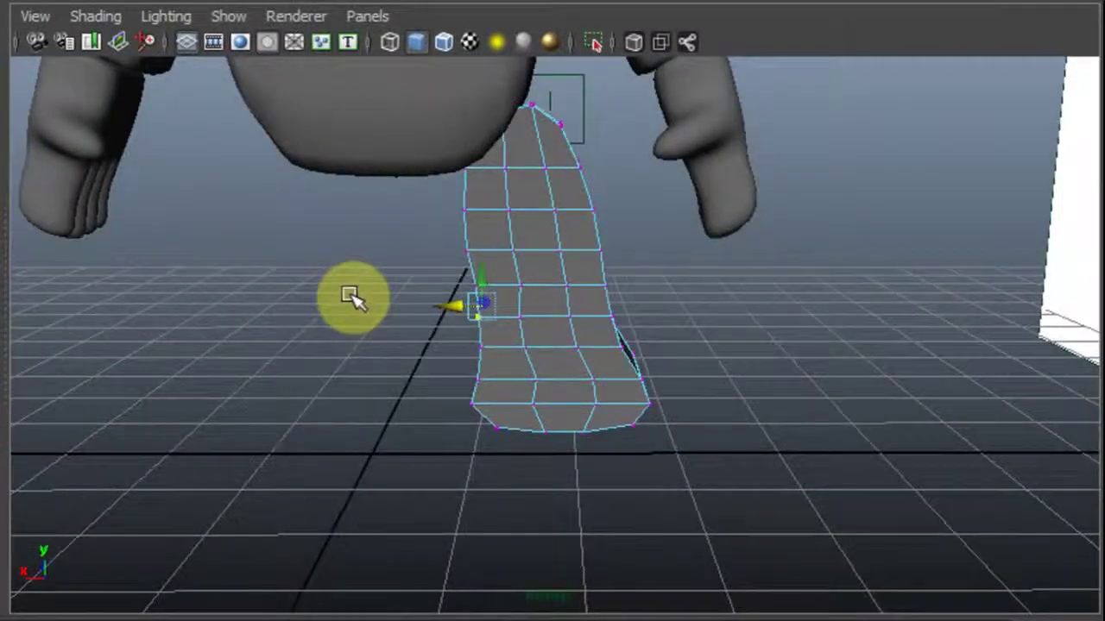
{"action": "middle_click_drag", "start_coordinate": [348, 265], "coordinate": [389, 488], "text": "alt"}
{"action": "left_click", "coordinate": [133, 357]}
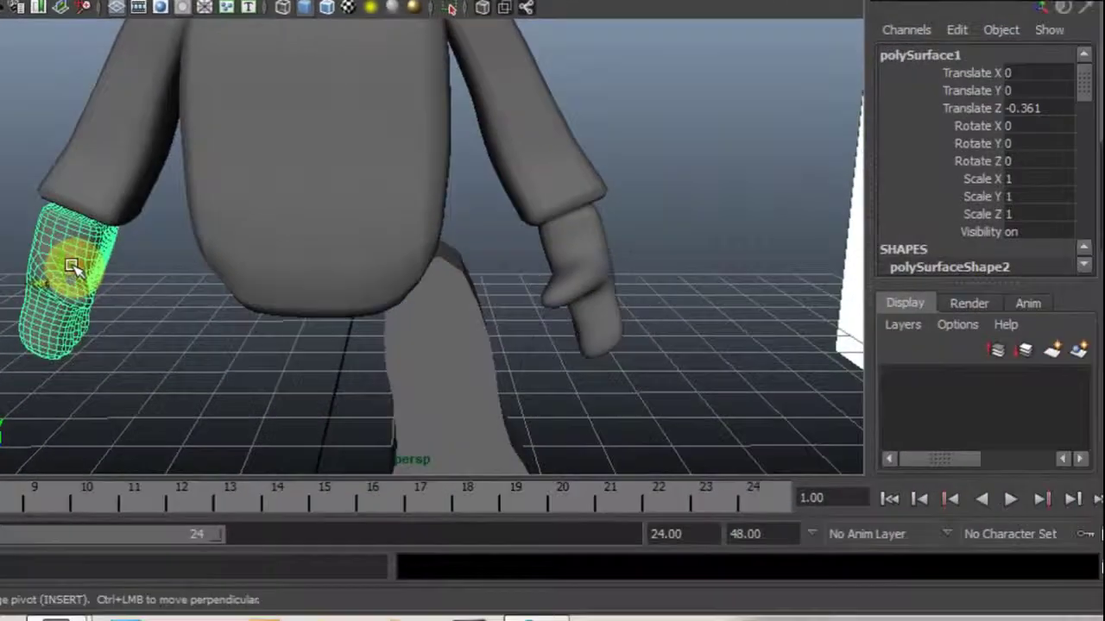
{"action": "left_click", "coordinate": [583, 250], "text": "shift"}
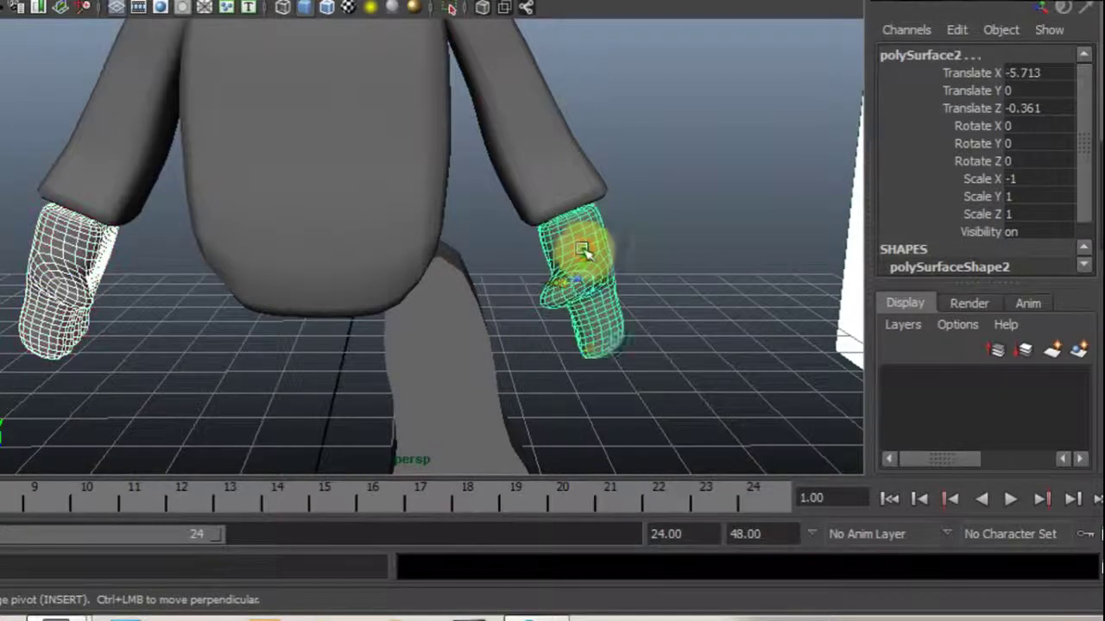
{"action": "left_click", "coordinate": [1079, 351]}
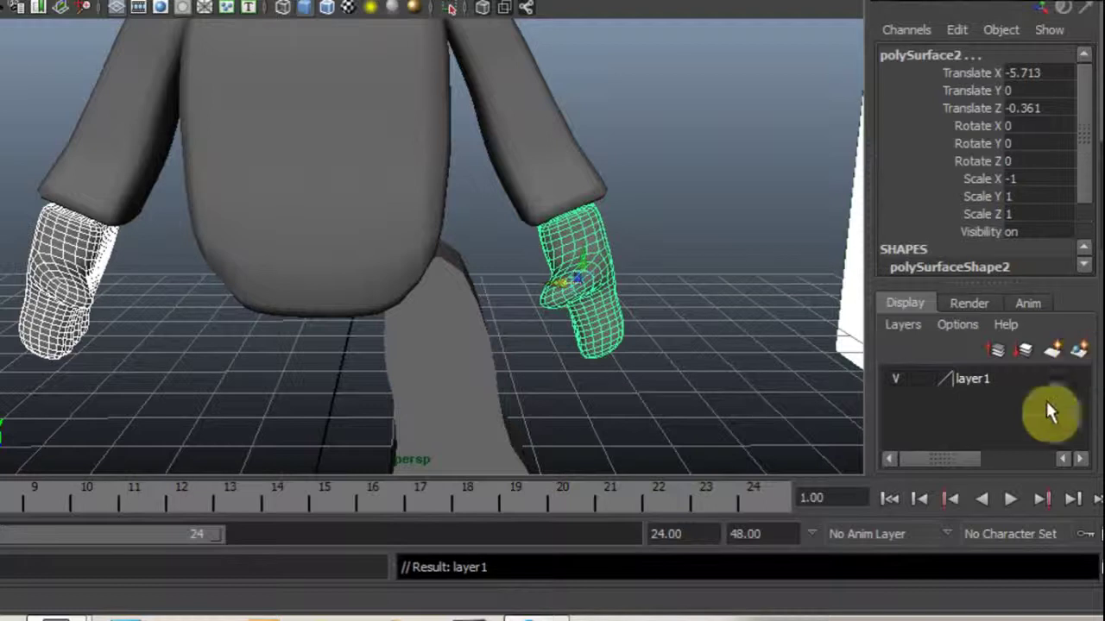
{"action": "left_click", "coordinate": [896, 378]}
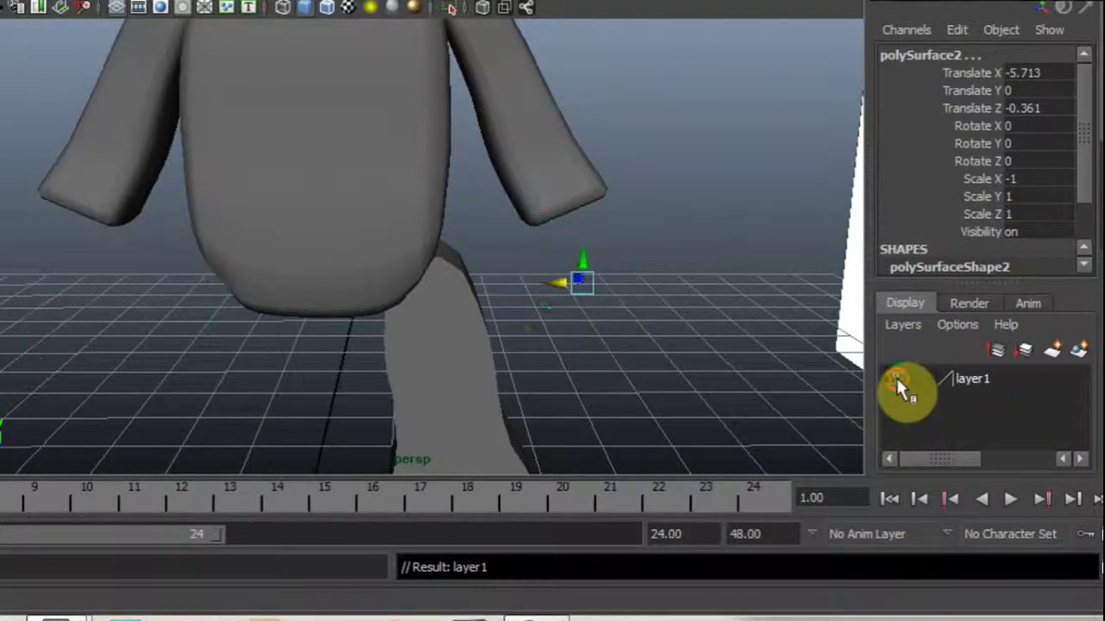
{"action": "left_click", "coordinate": [308, 197]}
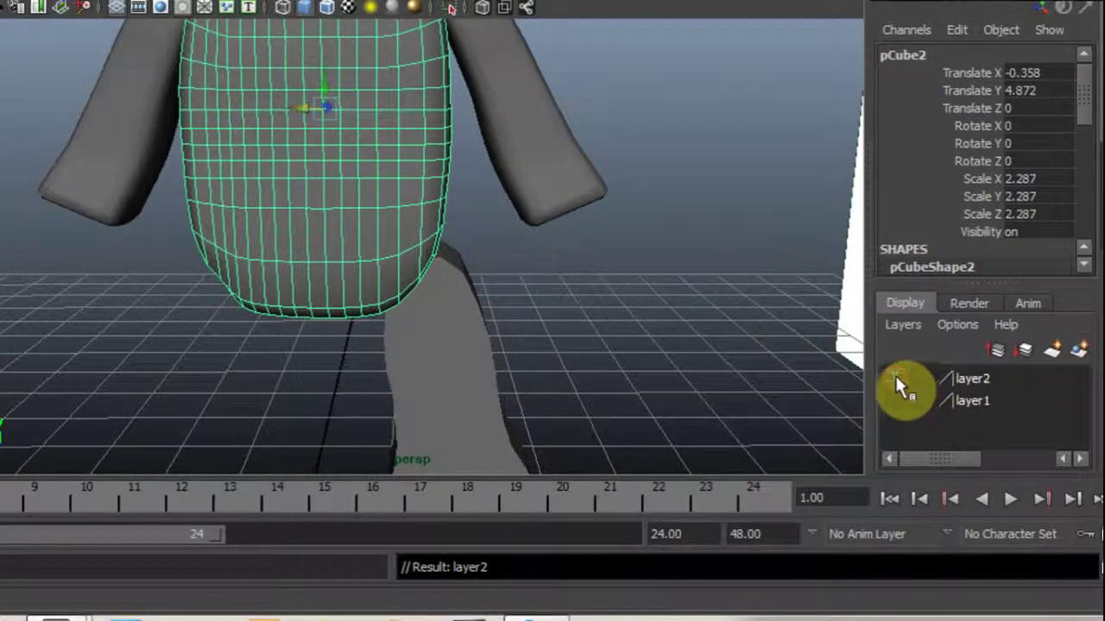
{"action": "left_click", "coordinate": [895, 378]}
In the side view, shift the leg's upper vertex rows so they follow the slanted upper leg outline
{"action": "key", "text": "space"}
{"action": "key", "text": "space"}
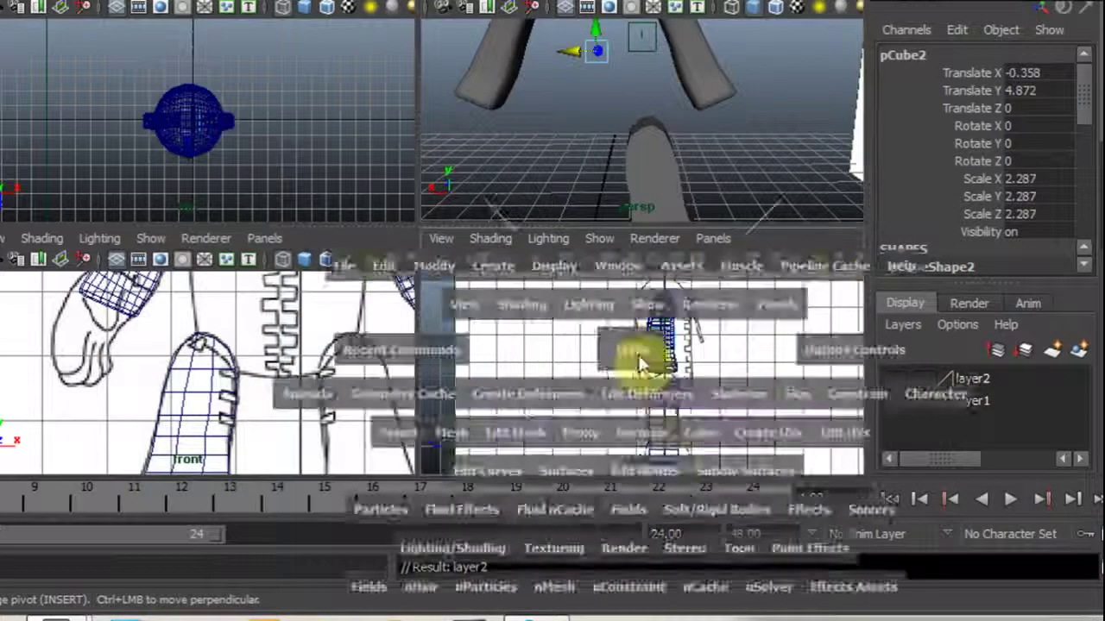
{"action": "key", "text": "space"}
{"action": "scroll", "coordinate": [533, 351], "scroll_direction": "up", "scroll_amount": 2}
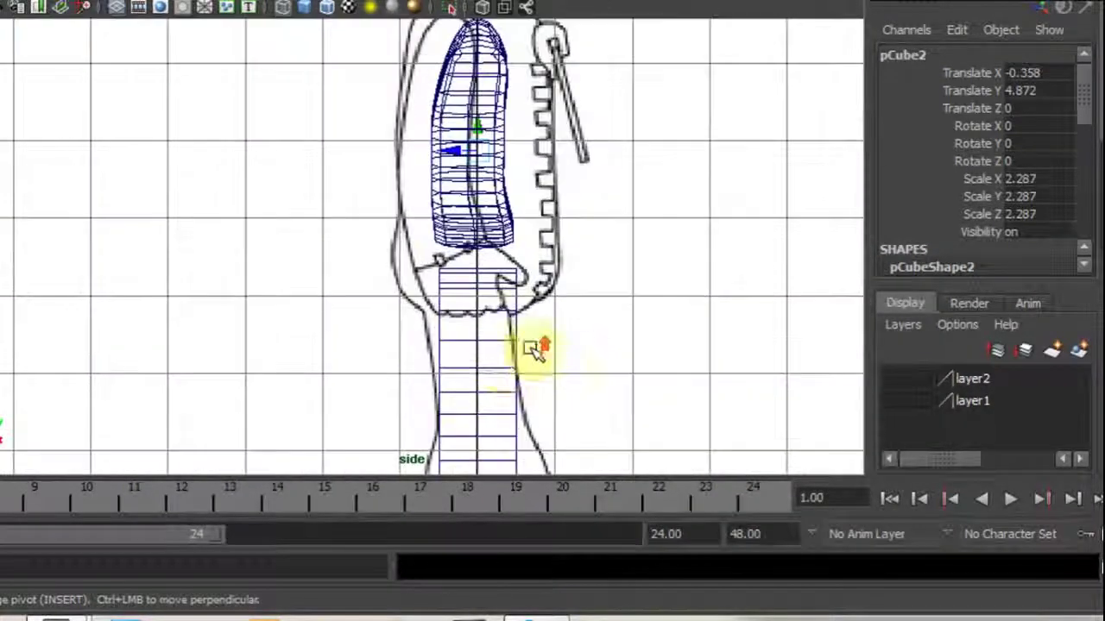
{"action": "middle_click_drag", "start_coordinate": [377, 363], "coordinate": [375, 215], "text": "alt"}
{"action": "right_click", "coordinate": [440, 215]}
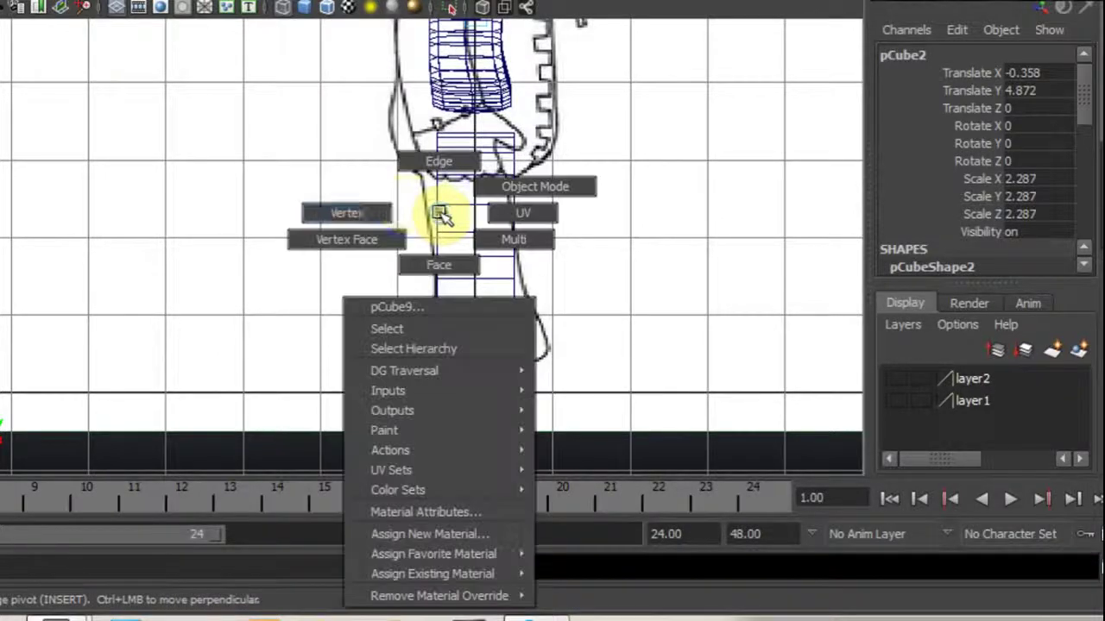
{"action": "left_click", "coordinate": [397, 205]}
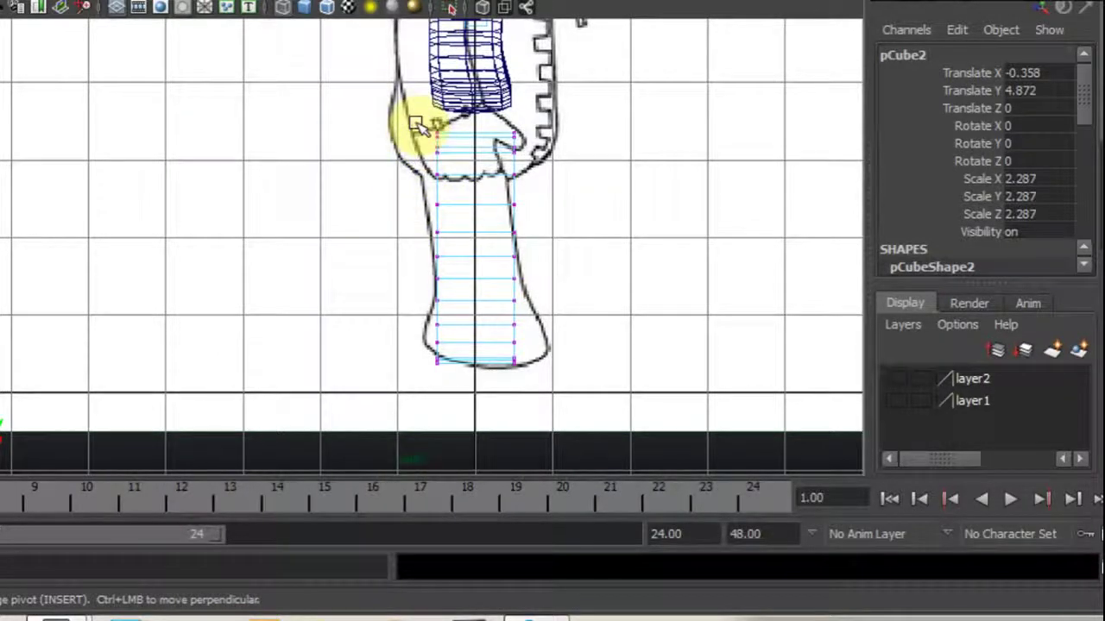
{"action": "left_click_drag", "start_coordinate": [537, 169], "coordinate": [535, 171]}
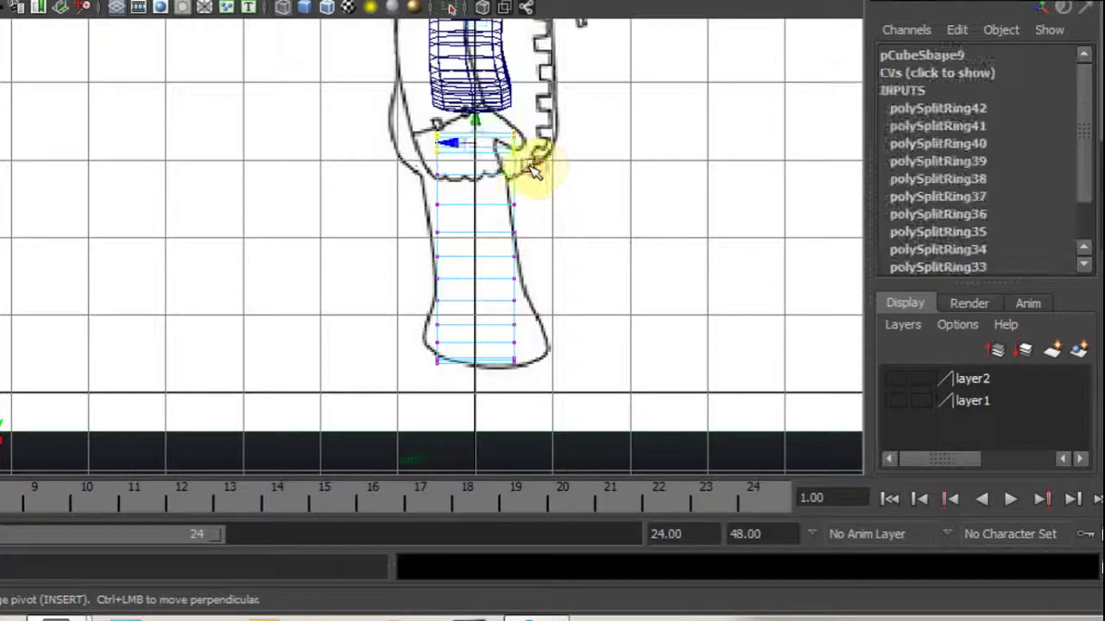
{"action": "left_click_drag", "start_coordinate": [444, 146], "coordinate": [445, 205]}
{"action": "scroll", "coordinate": [423, 229], "scroll_direction": "up", "scroll_amount": 3}
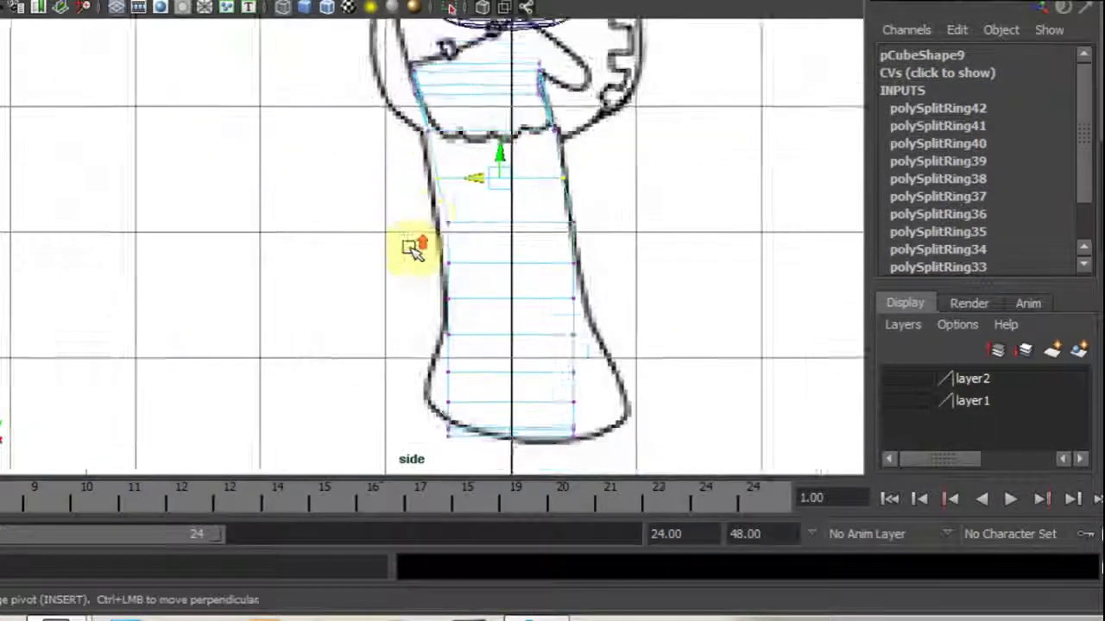
Move the outer vertices of the leg's middle and lower rows onto the side outline, down to where the foot flares
{"action": "left_click_drag", "start_coordinate": [429, 245], "coordinate": [434, 290]}
{"action": "left_click_drag", "start_coordinate": [449, 288], "coordinate": [585, 335]}
{"action": "mouse_move", "coordinate": [592, 293]}
{"action": "left_mouse_down"}
{"action": "mouse_move", "coordinate": [612, 319]}
{"action": "mouse_move", "coordinate": [576, 306]}
{"action": "mouse_move", "coordinate": [617, 366]}
{"action": "mouse_move", "coordinate": [596, 353]}
{"action": "mouse_move", "coordinate": [620, 409]}
{"action": "left_mouse_up"}
{"action": "left_click_drag", "start_coordinate": [570, 394], "coordinate": [616, 396]}
{"action": "left_click_drag", "start_coordinate": [470, 386], "coordinate": [438, 403]}
{"action": "left_click_drag", "start_coordinate": [419, 394], "coordinate": [402, 394]}
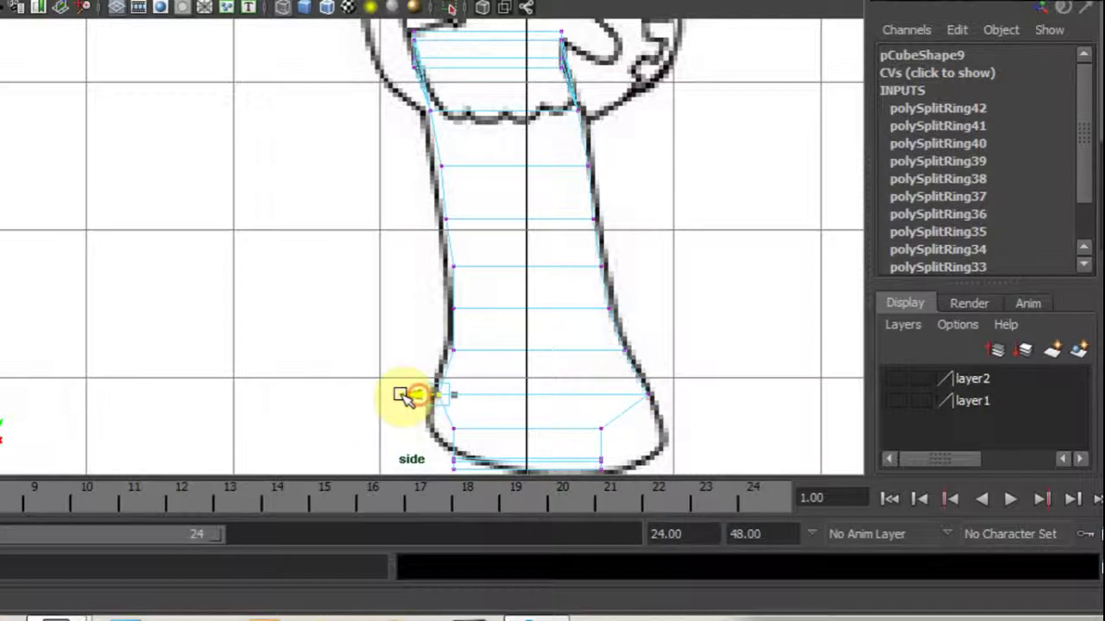
Spread the next lower vertex row to the heel and toe of the side outline, and lower its toe-side vertex
{"action": "left_click_drag", "start_coordinate": [479, 440], "coordinate": [402, 429]}
{"action": "left_click_drag", "start_coordinate": [580, 421], "coordinate": [614, 440]}
{"action": "left_click_drag", "start_coordinate": [566, 432], "coordinate": [621, 430]}
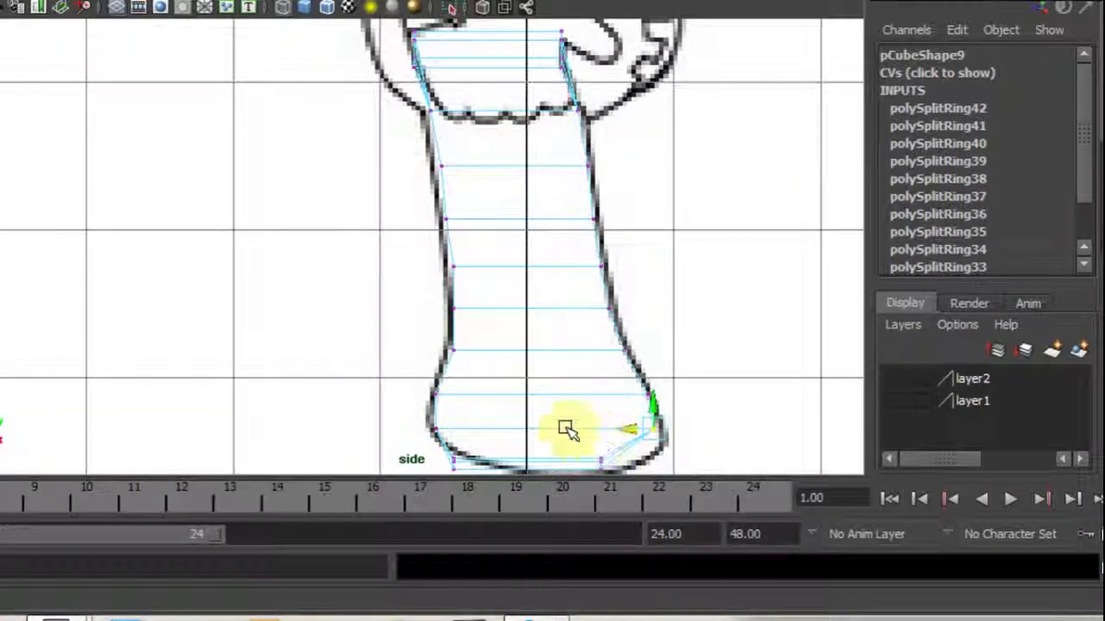
{"action": "middle_click_drag", "start_coordinate": [564, 425], "coordinate": [549, 327], "text": "alt"}
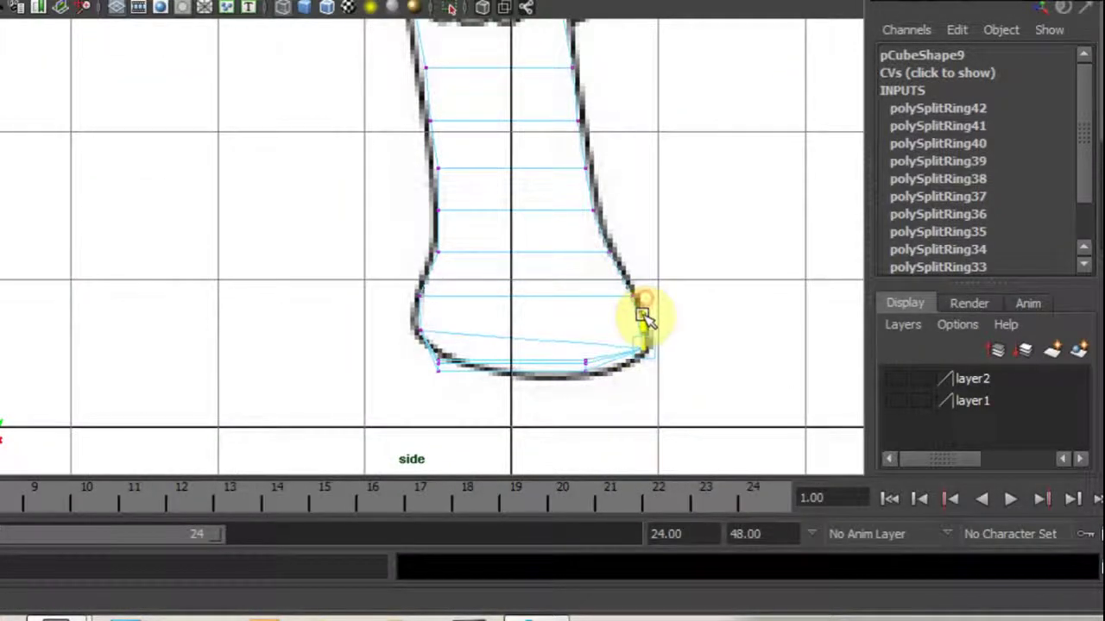
{"action": "left_click_drag", "start_coordinate": [643, 315], "coordinate": [643, 318]}
Shift the top four vertex rows together to realign the top of the leg with the side reference
{"action": "middle_click_drag", "start_coordinate": [482, 247], "coordinate": [472, 366], "text": "alt"}
{"action": "middle_click_drag", "start_coordinate": [373, 245], "coordinate": [373, 311], "text": "alt"}
{"action": "left_click_drag", "start_coordinate": [355, 98], "coordinate": [557, 175]}
{"action": "left_click_drag", "start_coordinate": [427, 135], "coordinate": [439, 133]}
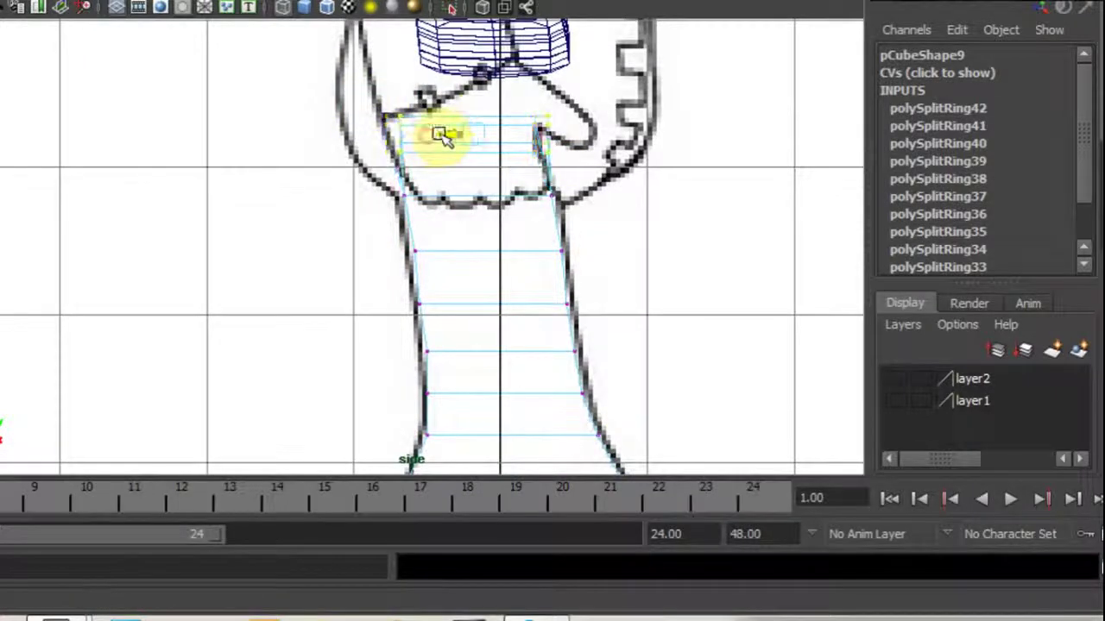
Insert three evenly spaced lengthwise edge loops across the leg's side face with the Insert Edge Loop Tool
{"action": "key", "text": "space"}
{"action": "key", "text": "space"}
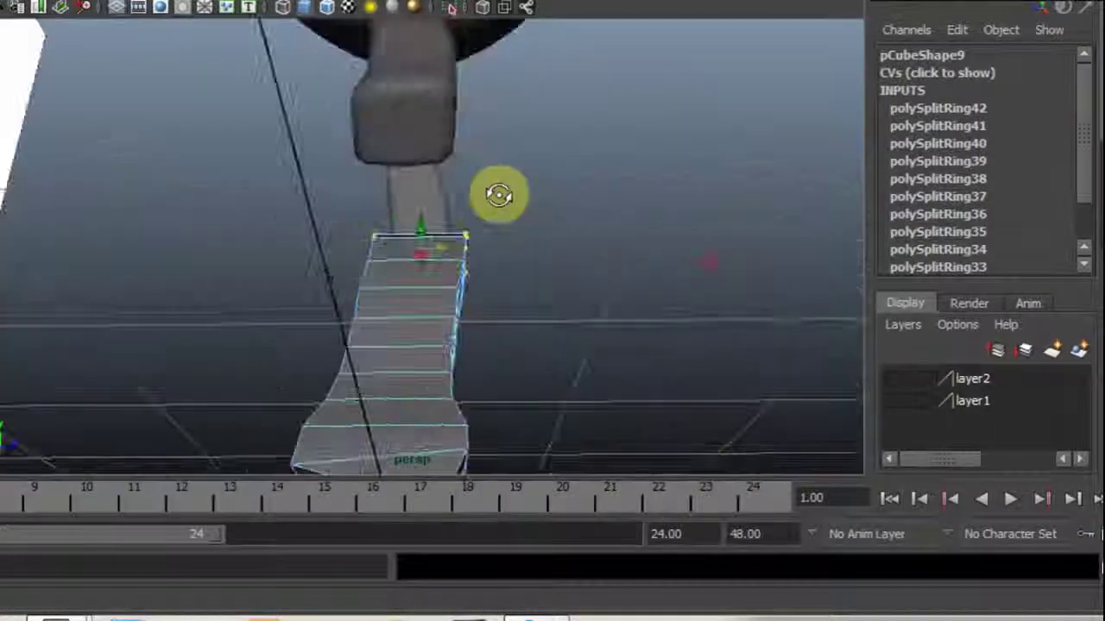
{"action": "left_click_drag", "start_coordinate": [498, 193], "coordinate": [244, 270], "text": "alt"}
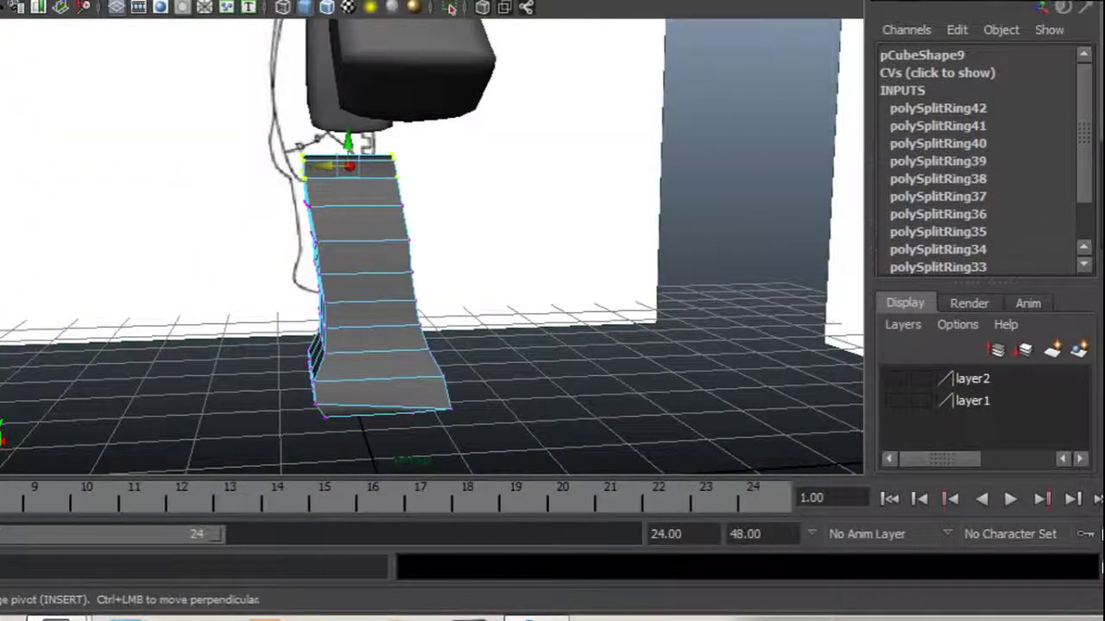
{"action": "key", "text": "g"}
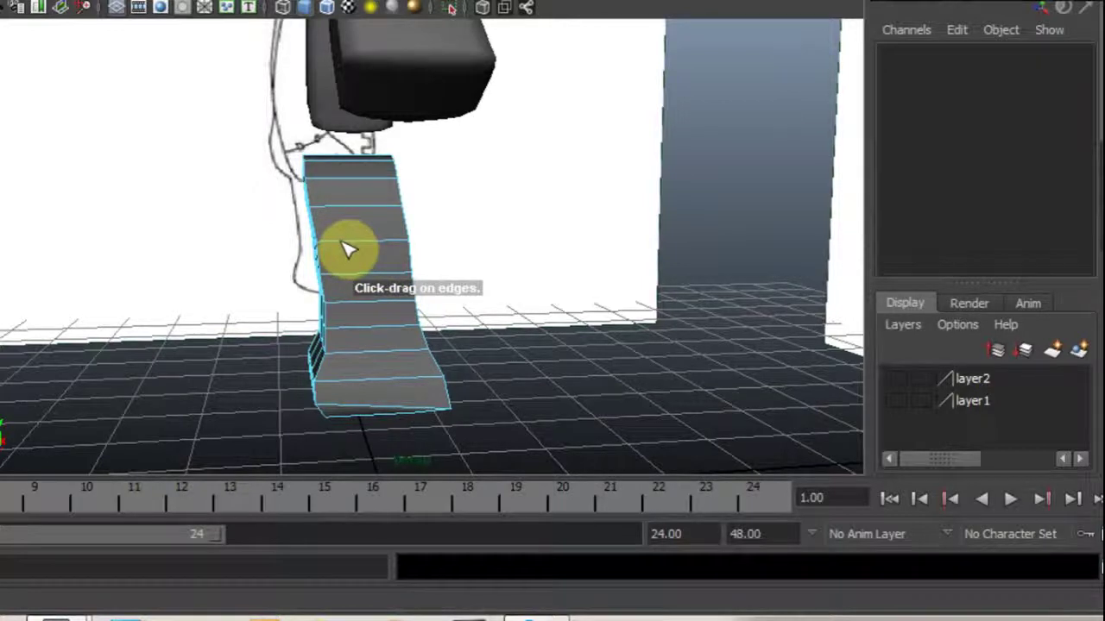
{"action": "left_click", "coordinate": [345, 250]}
{"action": "left_click", "coordinate": [346, 250]}
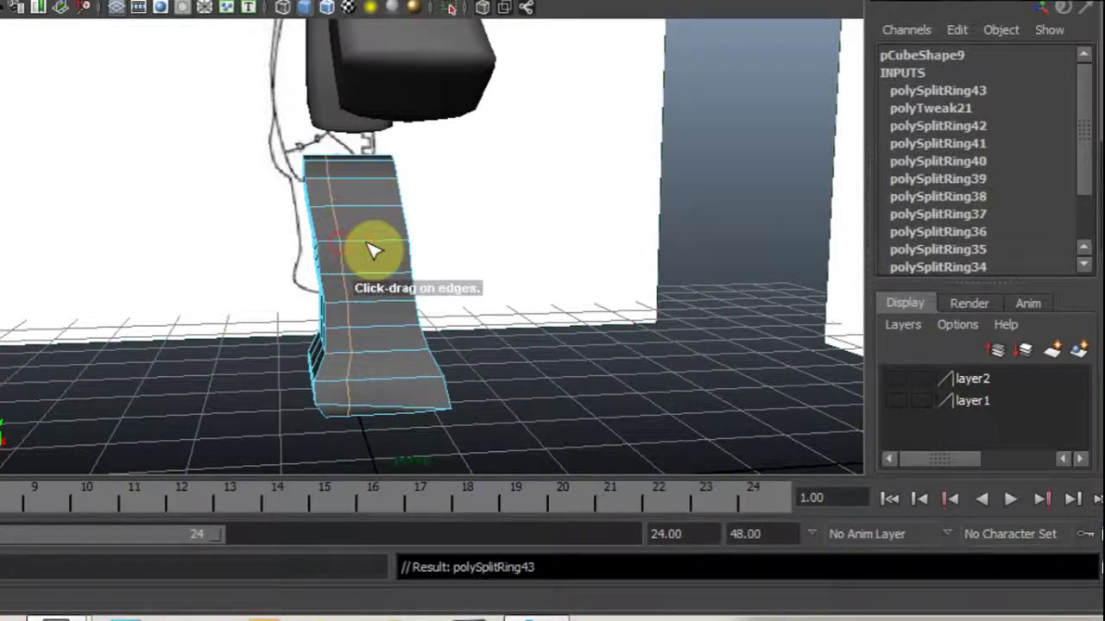
{"action": "left_click_drag", "start_coordinate": [371, 251], "coordinate": [372, 251]}
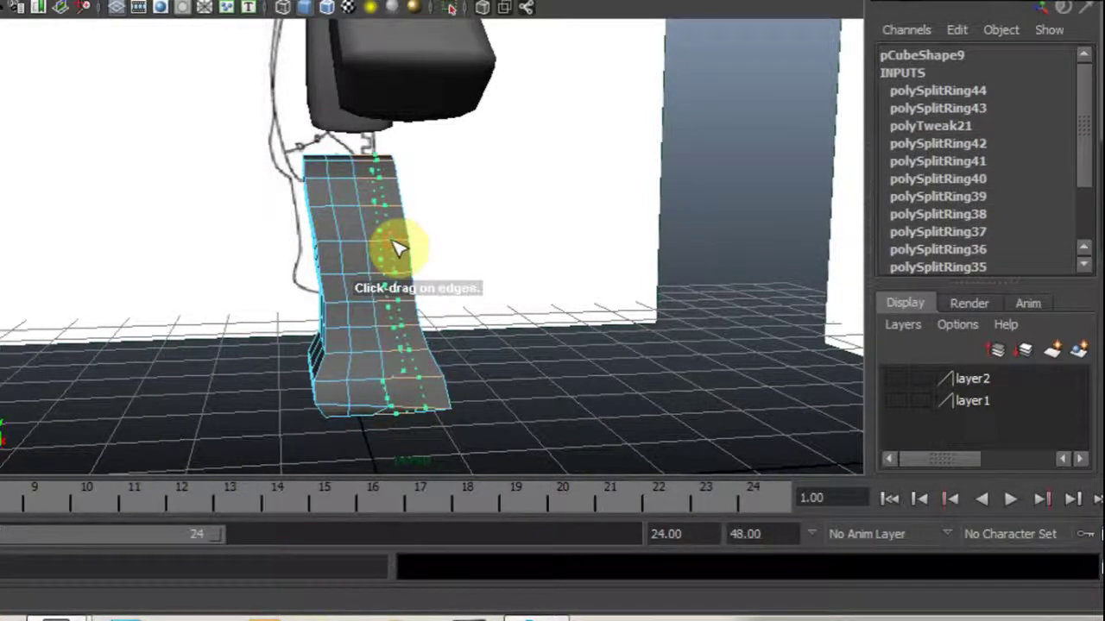
{"action": "left_click", "coordinate": [397, 249]}
{"action": "left_click_drag", "start_coordinate": [513, 269], "coordinate": [432, 254], "text": "alt"}
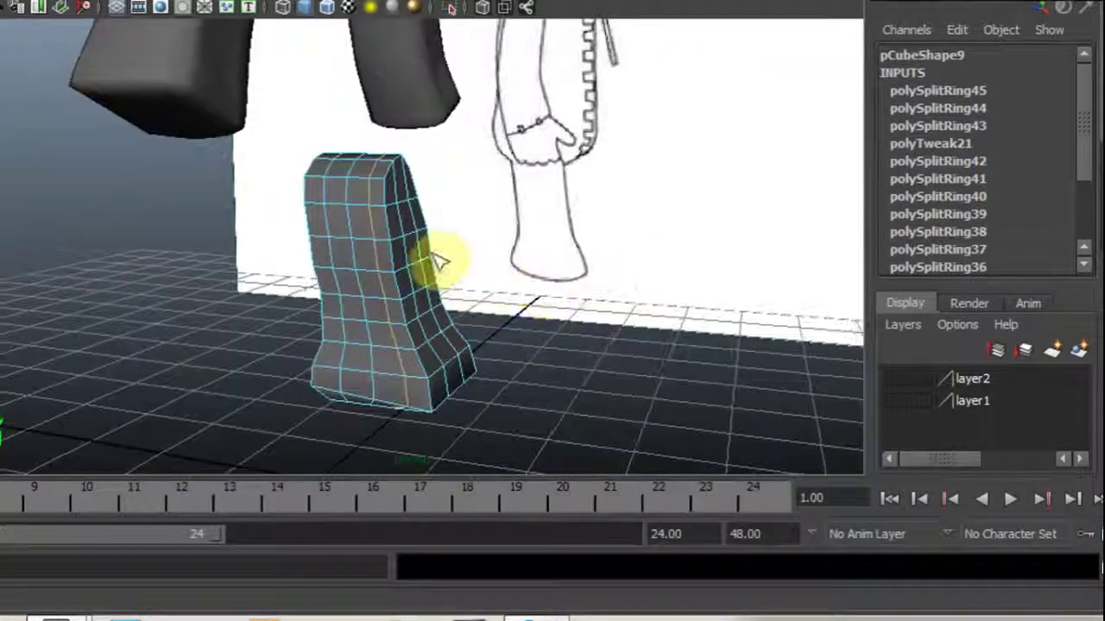
{"action": "right_click", "coordinate": [376, 266]}
{"action": "left_click", "coordinate": [432, 230]}
{"action": "left_click", "coordinate": [386, 255]}
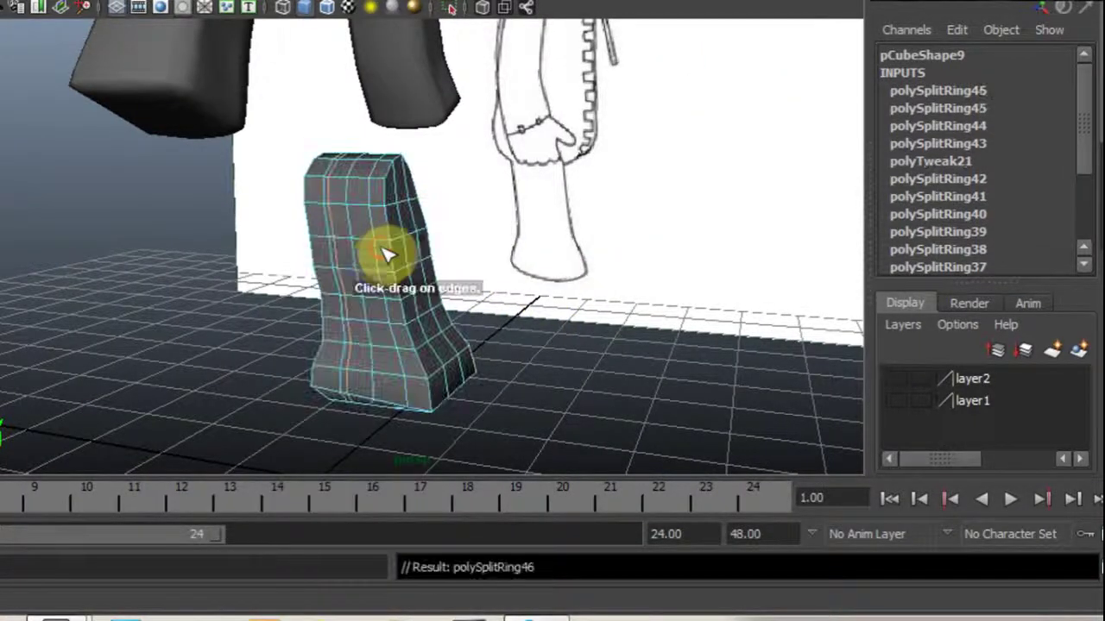
{"action": "key", "text": "ctrl+z"}
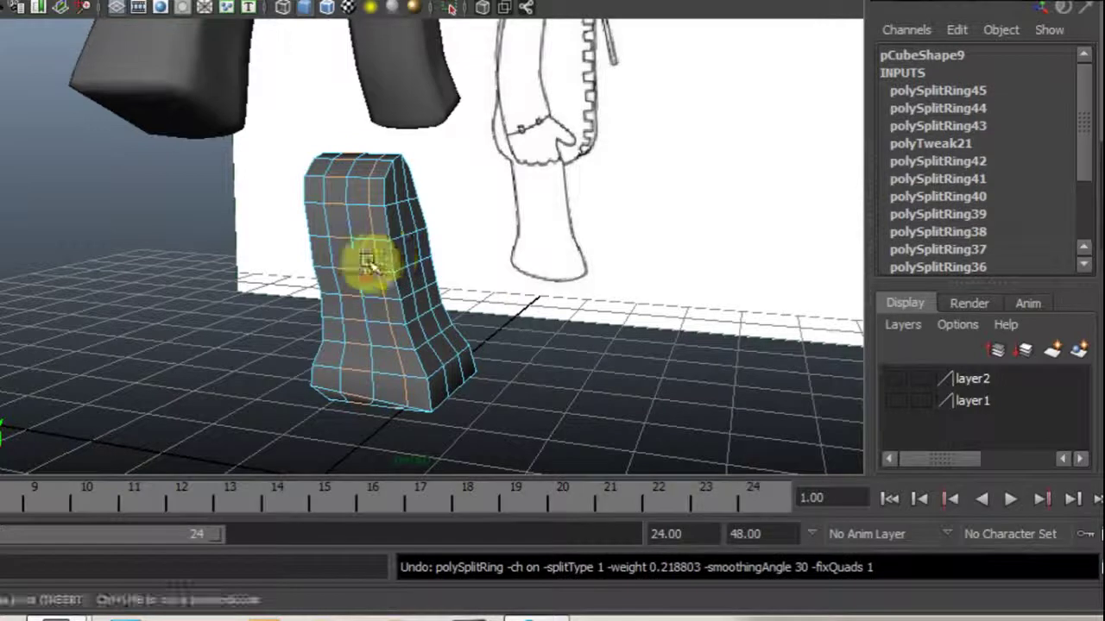
Return the leg mesh to object mode, apply Smooth to the whole leg and deselect it
{"action": "right_click_drag", "start_coordinate": [406, 246], "coordinate": [484, 212]}
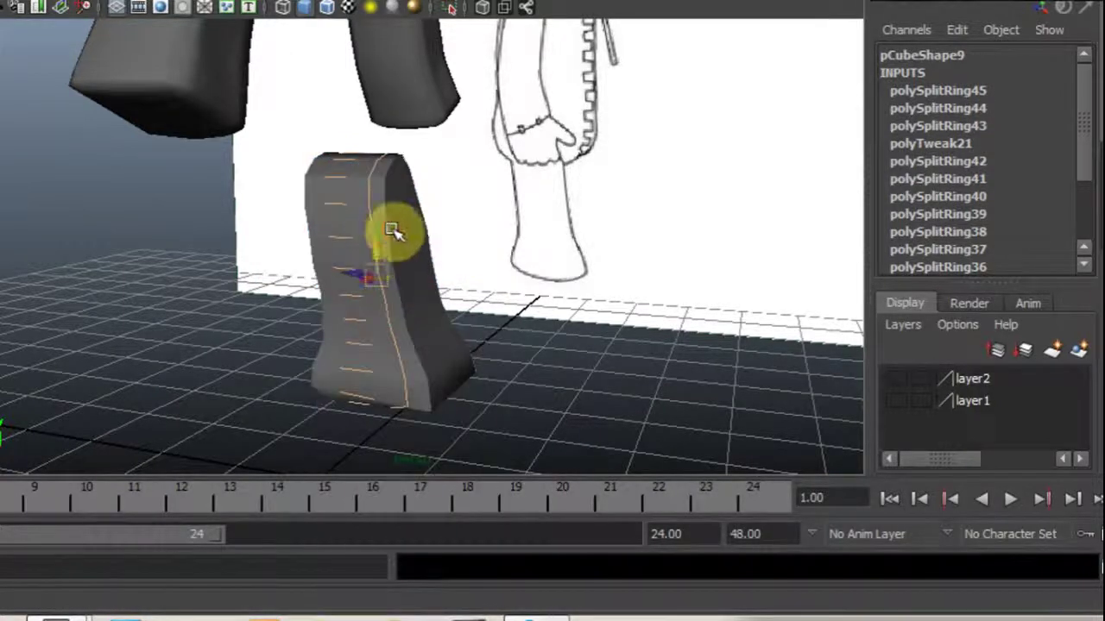
{"action": "left_click", "coordinate": [395, 226]}
{"action": "left_click", "coordinate": [82, 1]}
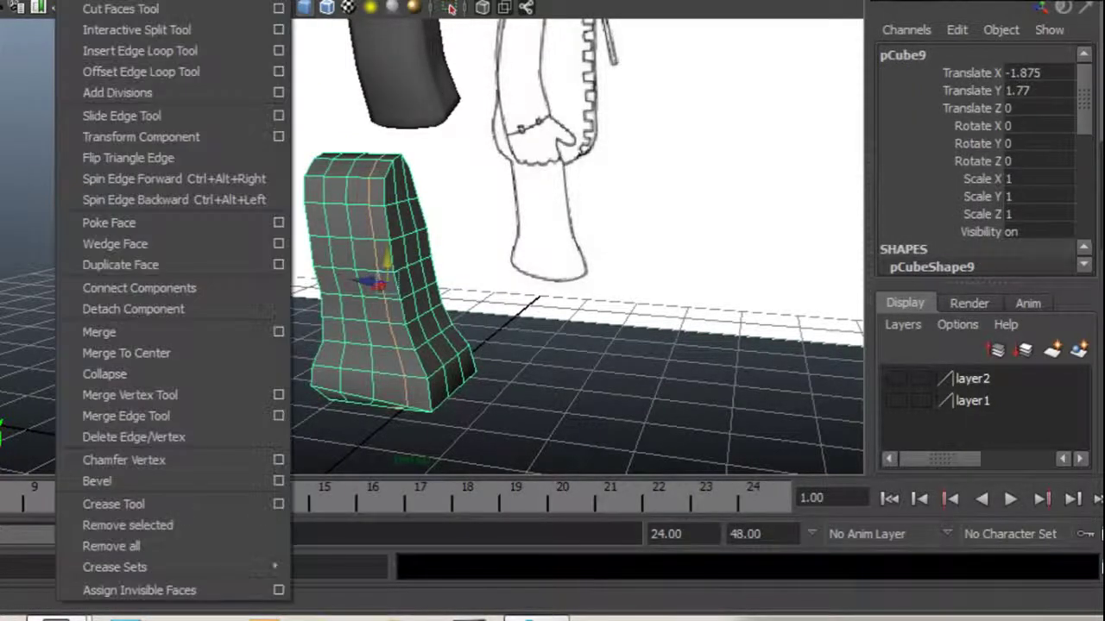
{"action": "left_click", "coordinate": [130, 0]}
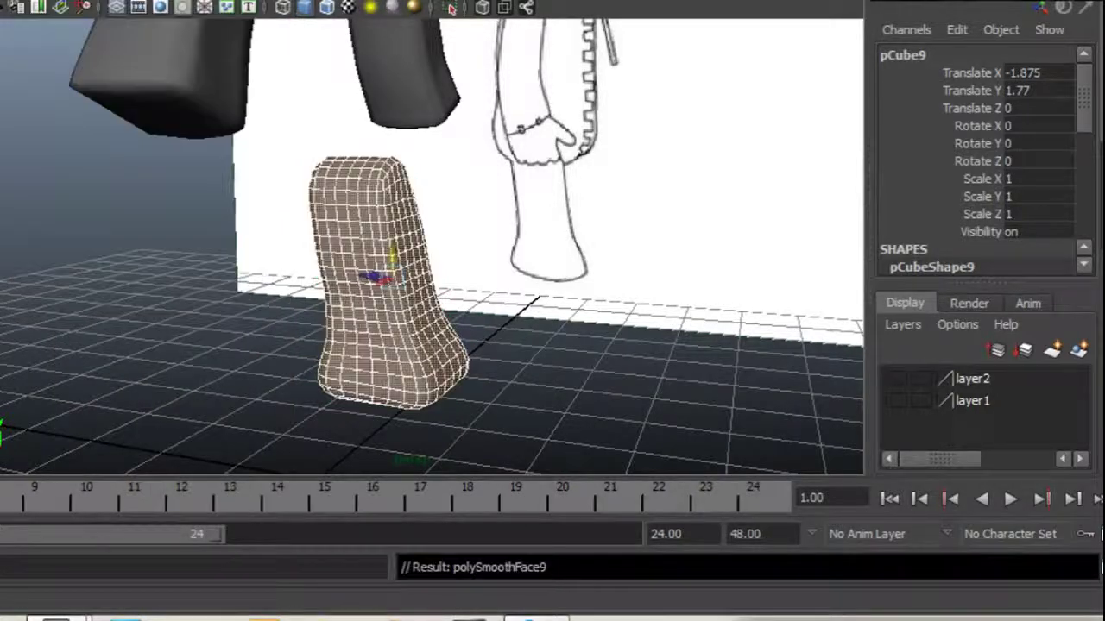
{"action": "left_click", "coordinate": [181, 290]}
{"action": "left_click_drag", "start_coordinate": [548, 369], "coordinate": [319, 380], "text": "alt"}
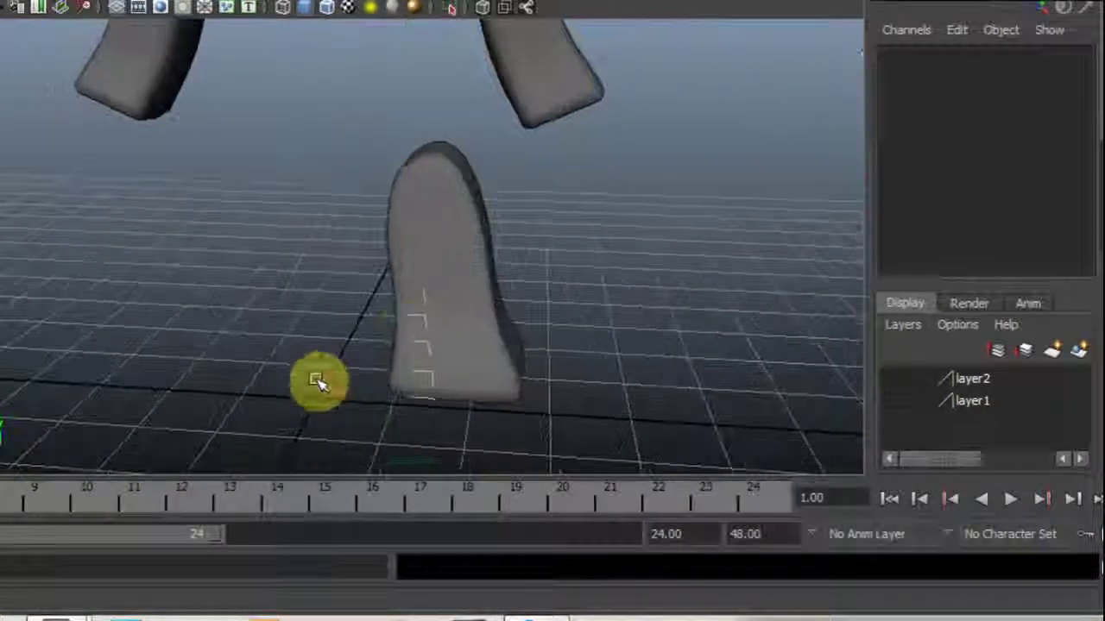
{"action": "left_click", "coordinate": [421, 341]}
{"action": "left_click", "coordinate": [308, 322]}
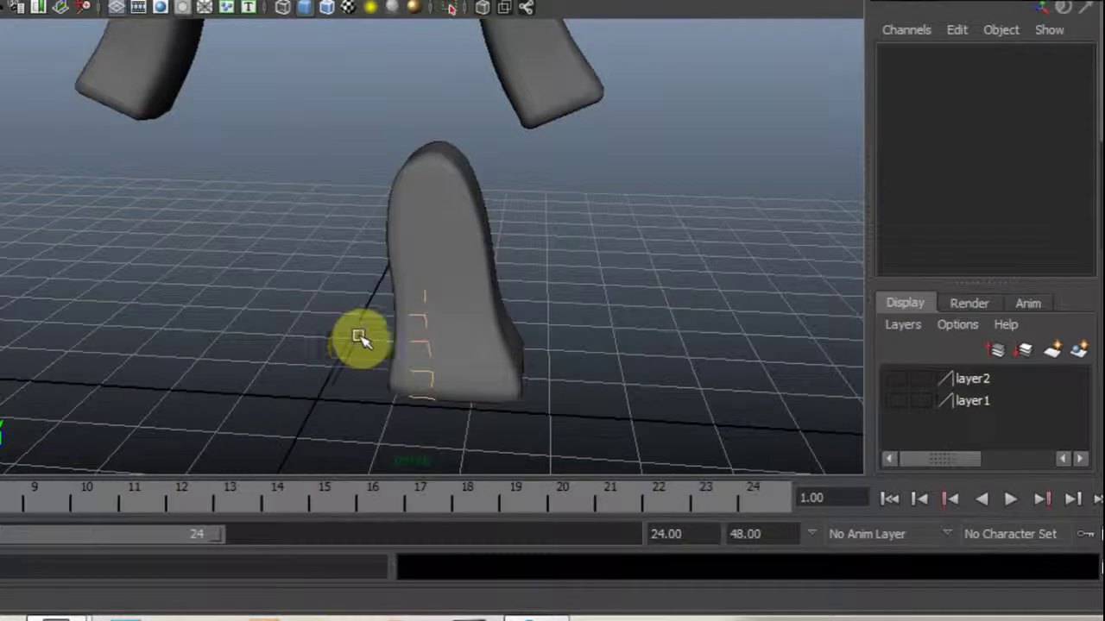
{"action": "scroll", "coordinate": [334, 337], "scroll_direction": "down", "scroll_amount": 2}
{"action": "scroll", "coordinate": [334, 336], "scroll_direction": "up", "scroll_amount": 2}
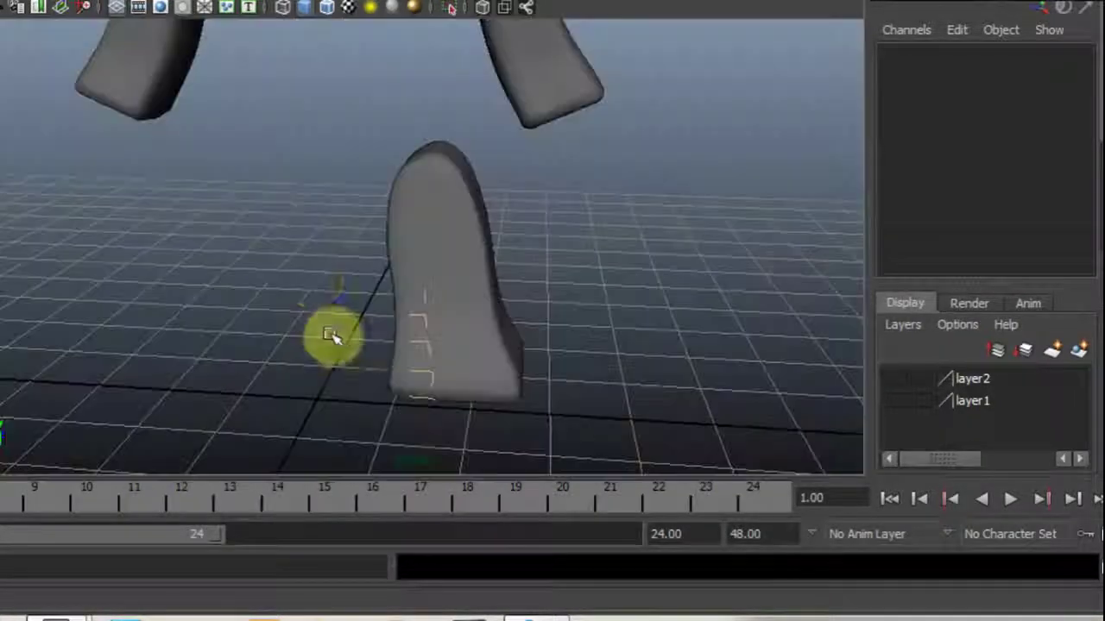
{"action": "left_click", "coordinate": [203, 91]}
{"action": "left_click", "coordinate": [251, 276]}
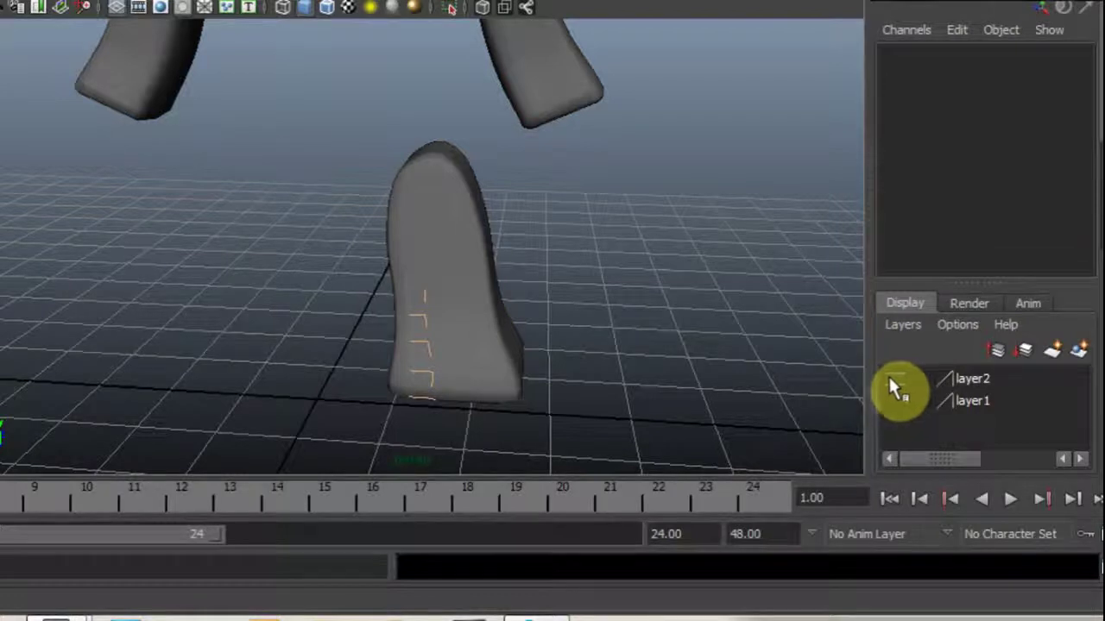
Make layer2 and layer1 visible again so the body, arms and hands show together with the leg
{"action": "left_click_drag", "start_coordinate": [567, 320], "coordinate": [599, 276], "text": "alt"}
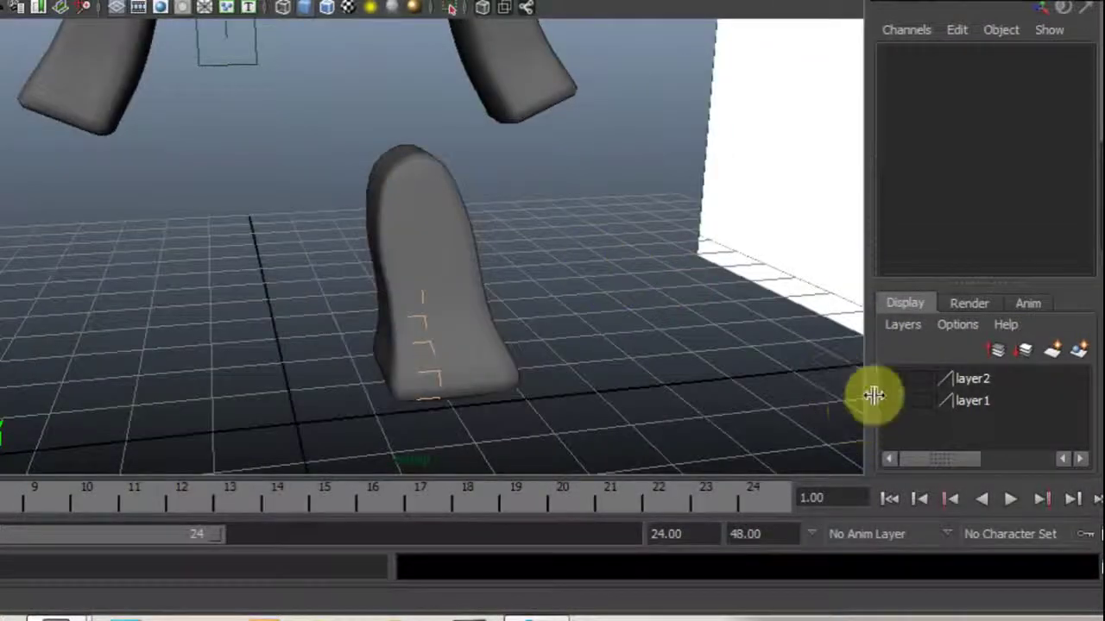
{"action": "left_click", "coordinate": [895, 378]}
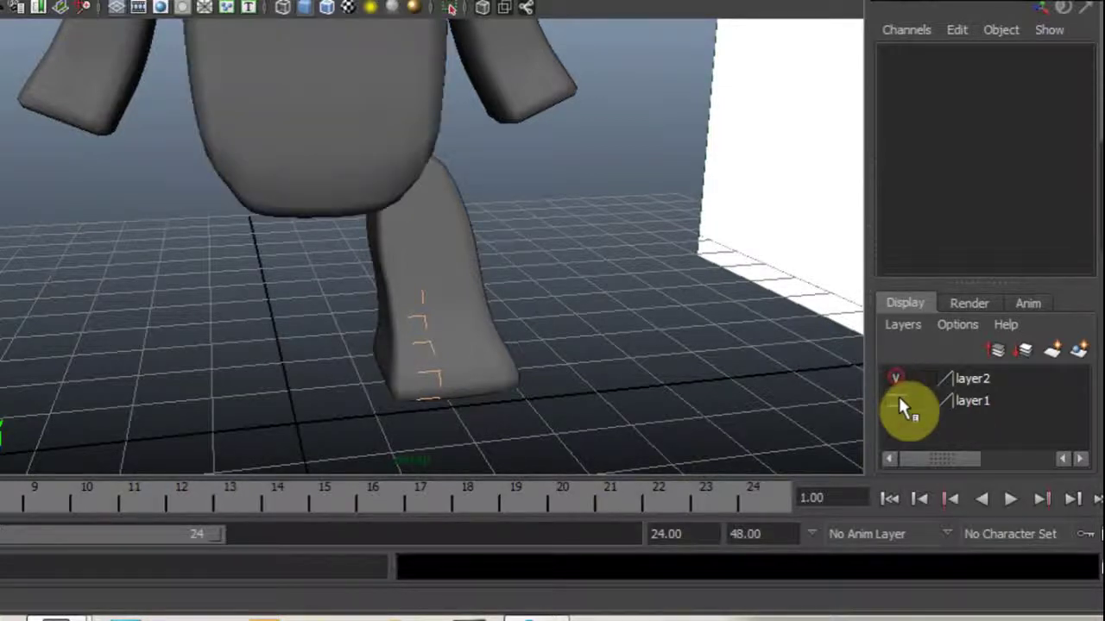
{"action": "left_click", "coordinate": [895, 400]}
{"action": "middle_click_drag", "start_coordinate": [560, 360], "coordinate": [560, 370], "text": "alt"}
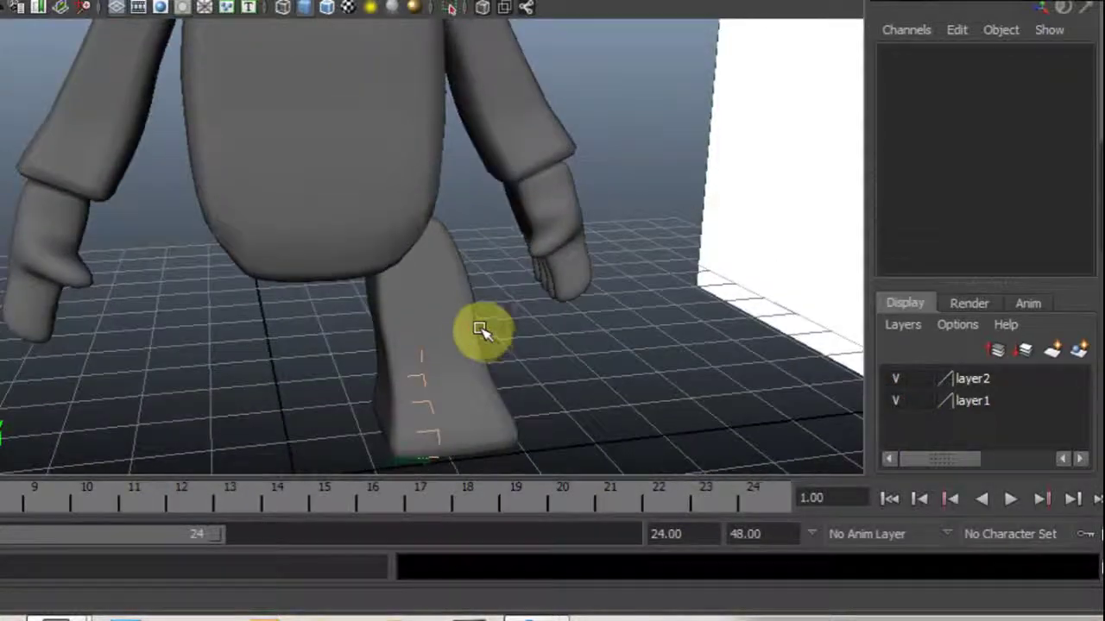
Duplicate the finished leg as a mirrored copy with Scale X -1 and move it along X to the body's opposite side
{"action": "left_click", "coordinate": [453, 330]}
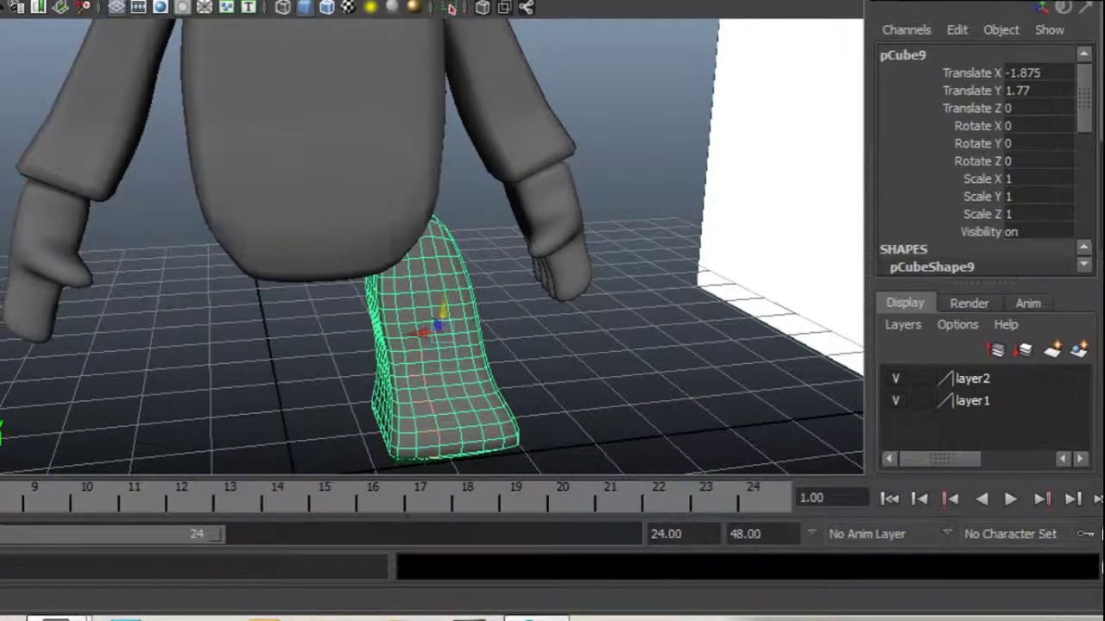
{"action": "key", "text": "ctrl+shift+d"}
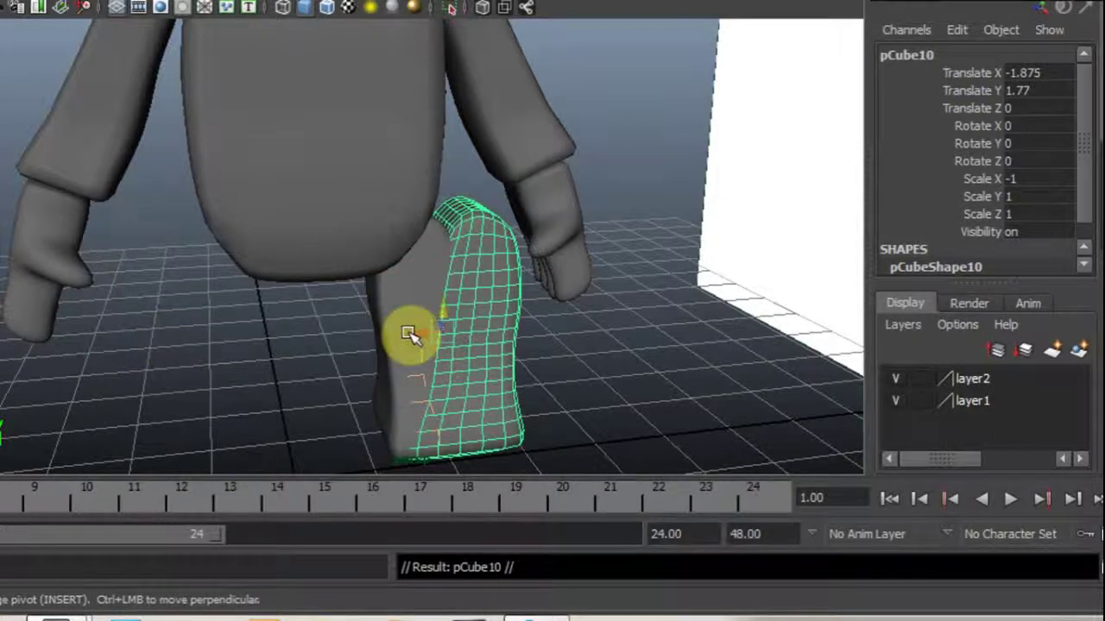
{"action": "left_click_drag", "start_coordinate": [417, 336], "coordinate": [172, 358]}
Compare the two legs' placement and adjust the mirrored leg along X to a Translate X of about 1.14
{"action": "left_click", "coordinate": [400, 315]}
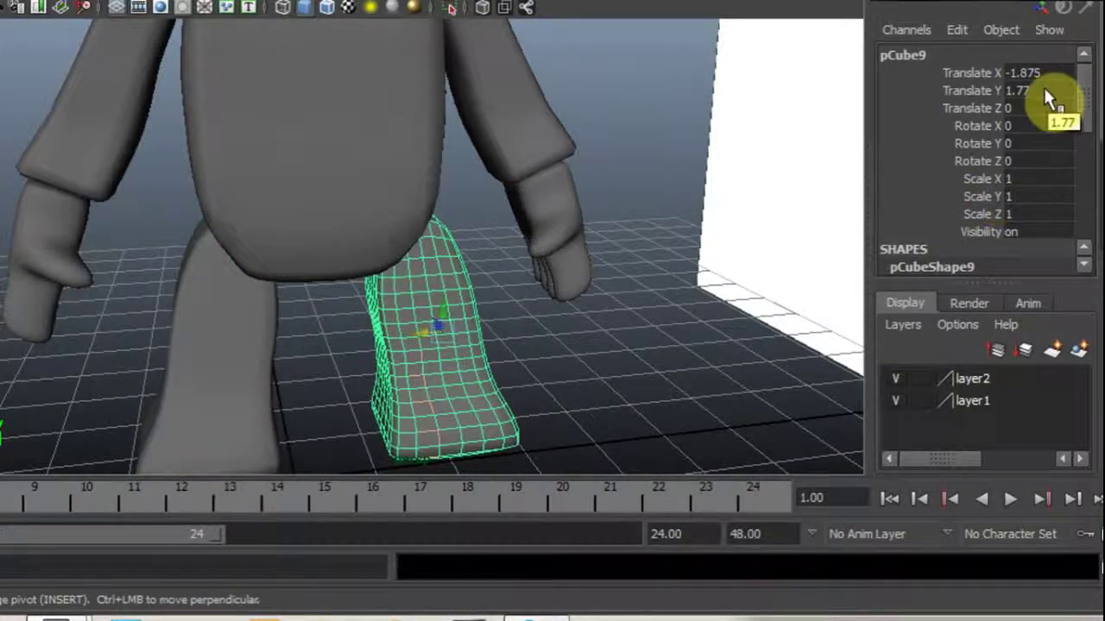
{"action": "left_click", "coordinate": [201, 360]}
{"action": "left_click", "coordinate": [419, 337]}
{"action": "left_click", "coordinate": [1043, 73]}
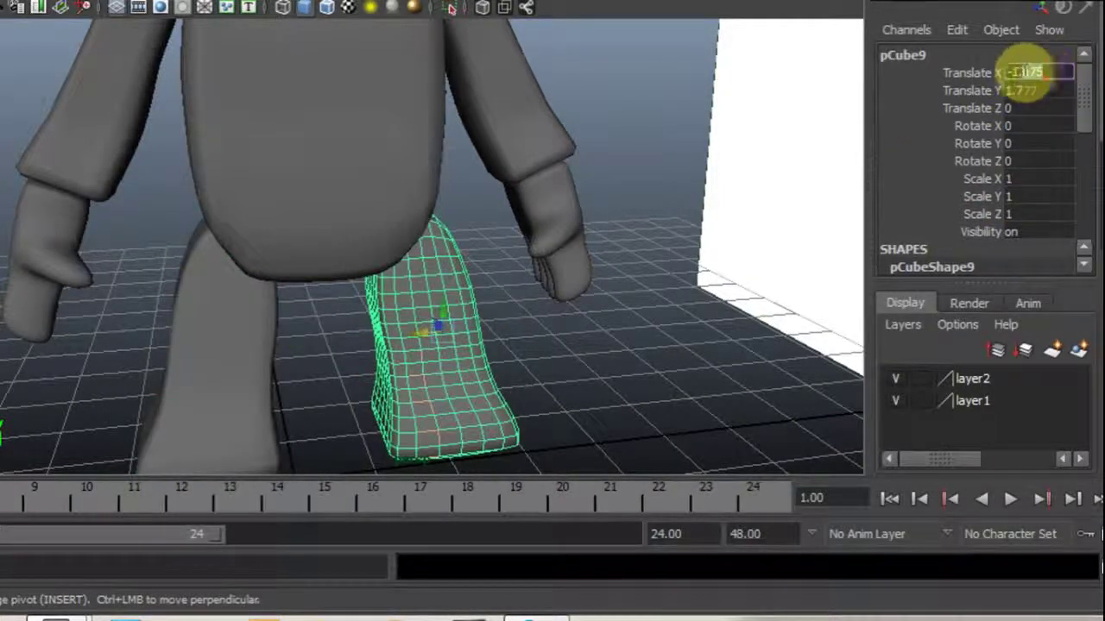
{"action": "left_click_drag", "start_coordinate": [236, 374], "coordinate": [384, 319], "text": "alt"}
{"action": "left_click", "coordinate": [276, 343]}
{"action": "left_click_drag", "start_coordinate": [178, 352], "coordinate": [302, 344]}
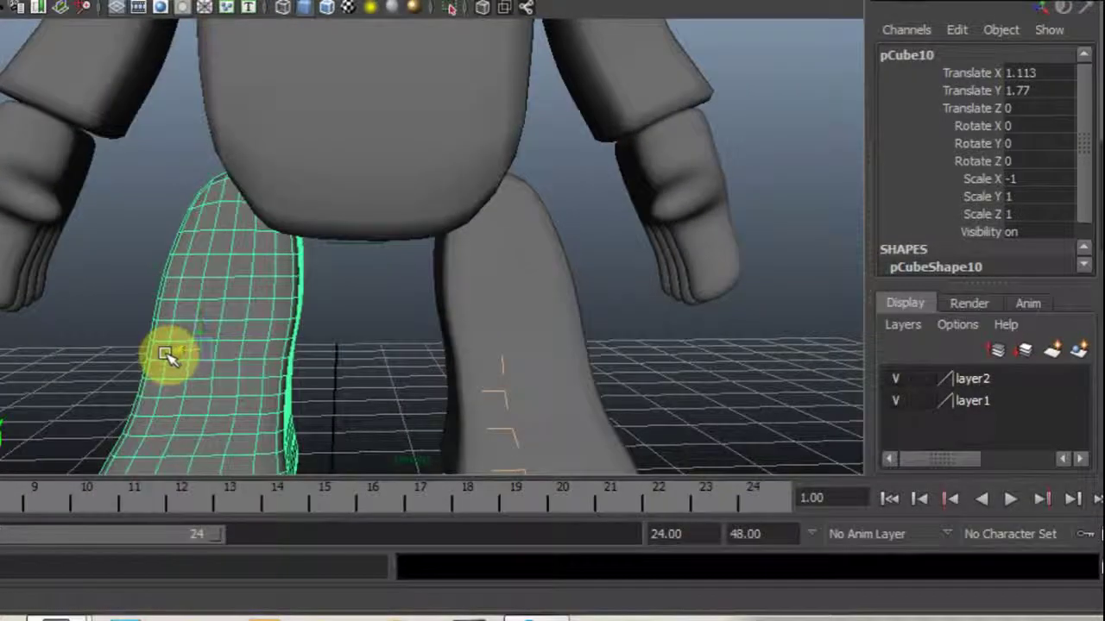
{"action": "left_click_drag", "start_coordinate": [166, 354], "coordinate": [162, 354]}
{"action": "left_click", "coordinate": [363, 341]}
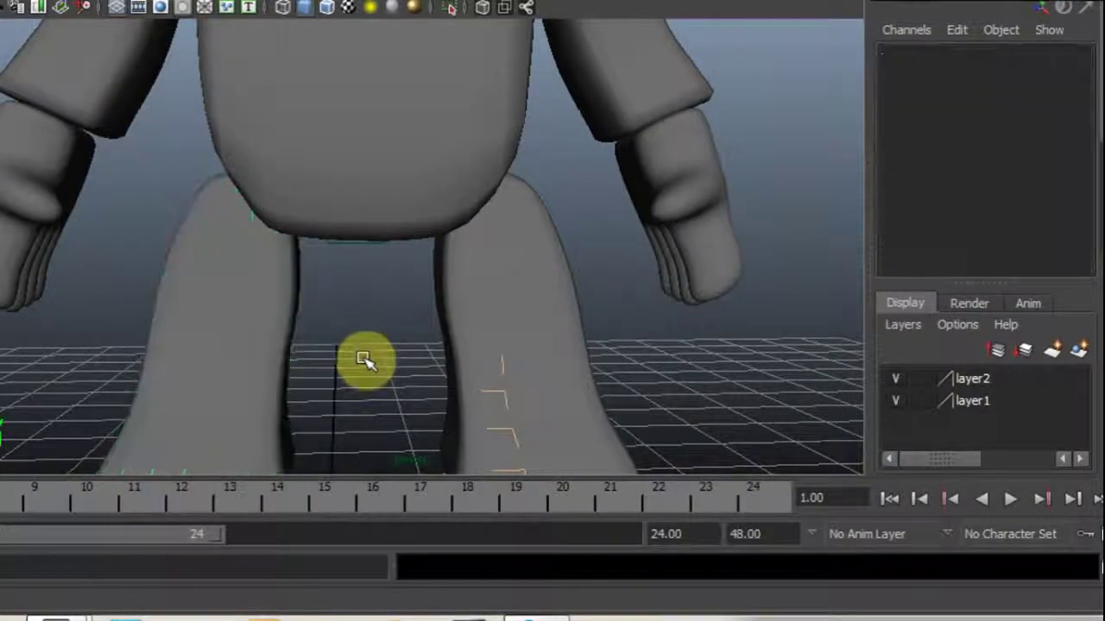
From the side, select both legs and shift them together along Z, with the mirrored leg at about -0.058
{"action": "left_click_drag", "start_coordinate": [360, 363], "coordinate": [302, 366], "text": "alt"}
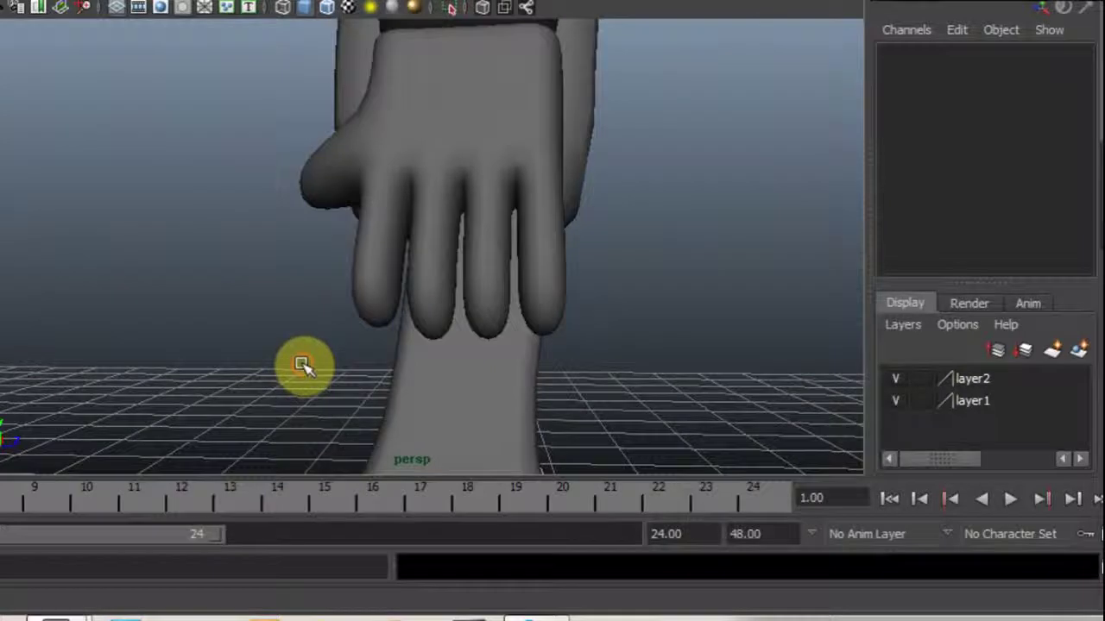
{"action": "left_click", "coordinate": [475, 393]}
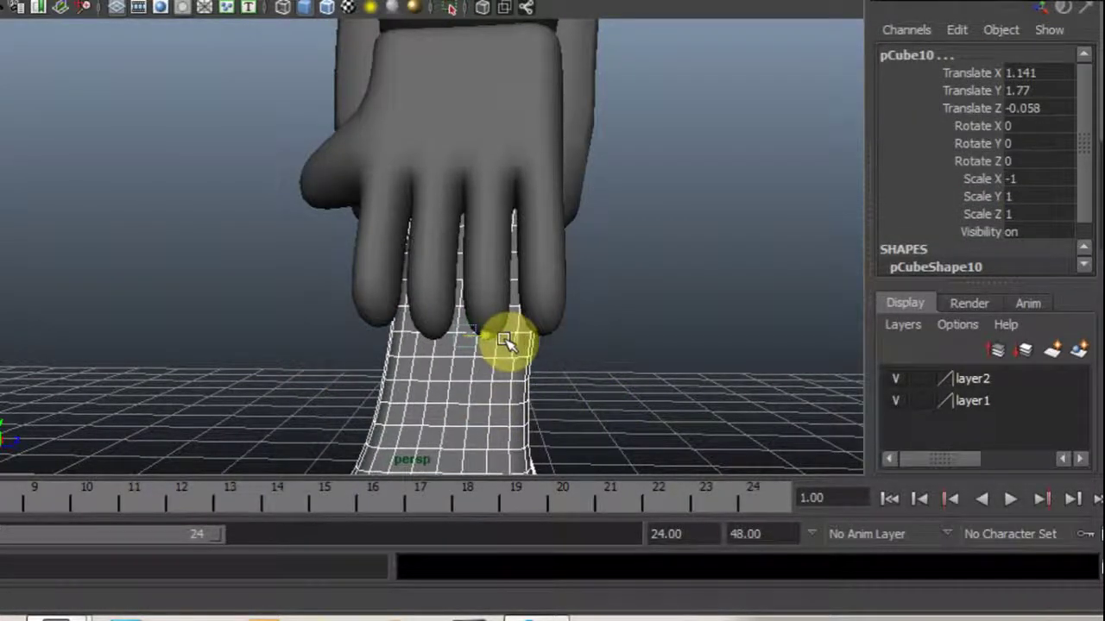
{"action": "left_click", "coordinate": [250, 373]}
Select the head mesh above the body
{"action": "mouse_move", "coordinate": [291, 388]}
{"action": "left_mouse_down", "text": "alt"}
{"action": "mouse_move", "coordinate": [720, 383]}
{"action": "mouse_move", "coordinate": [610, 370]}
{"action": "mouse_move", "coordinate": [592, 348]}
{"action": "mouse_move", "coordinate": [582, 362]}
{"action": "mouse_move", "coordinate": [595, 348]}
{"action": "mouse_move", "coordinate": [530, 308]}
{"action": "mouse_move", "coordinate": [486, 328]}
{"action": "mouse_move", "coordinate": [496, 284]}
{"action": "mouse_move", "coordinate": [521, 375]}
{"action": "mouse_move", "coordinate": [533, 348]}
{"action": "left_mouse_up", "text": "alt"}
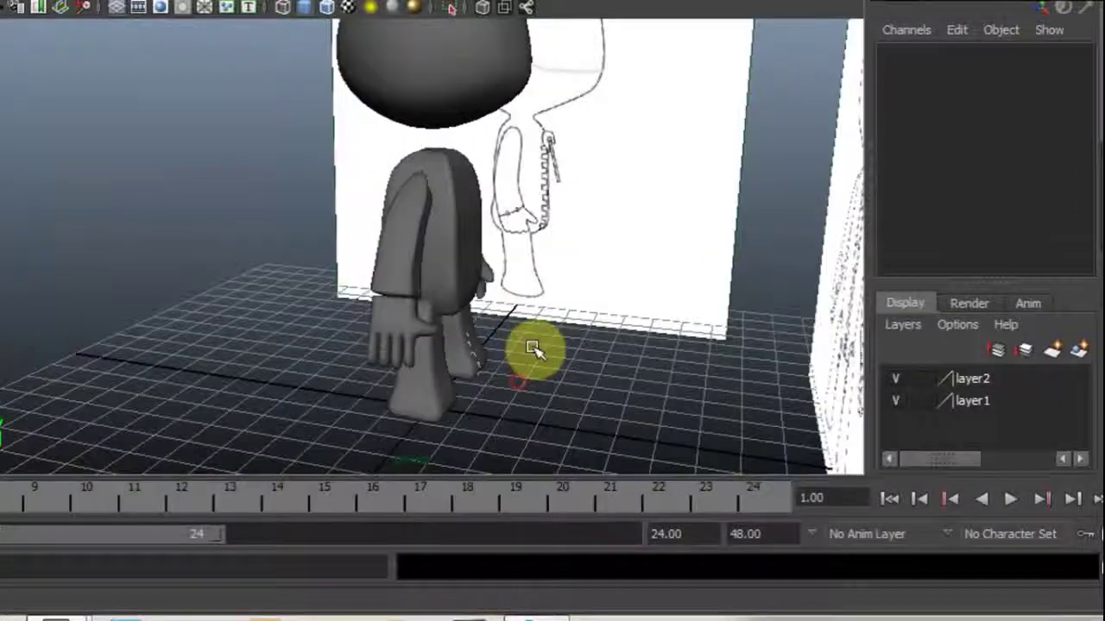
{"action": "left_click", "coordinate": [448, 69]}
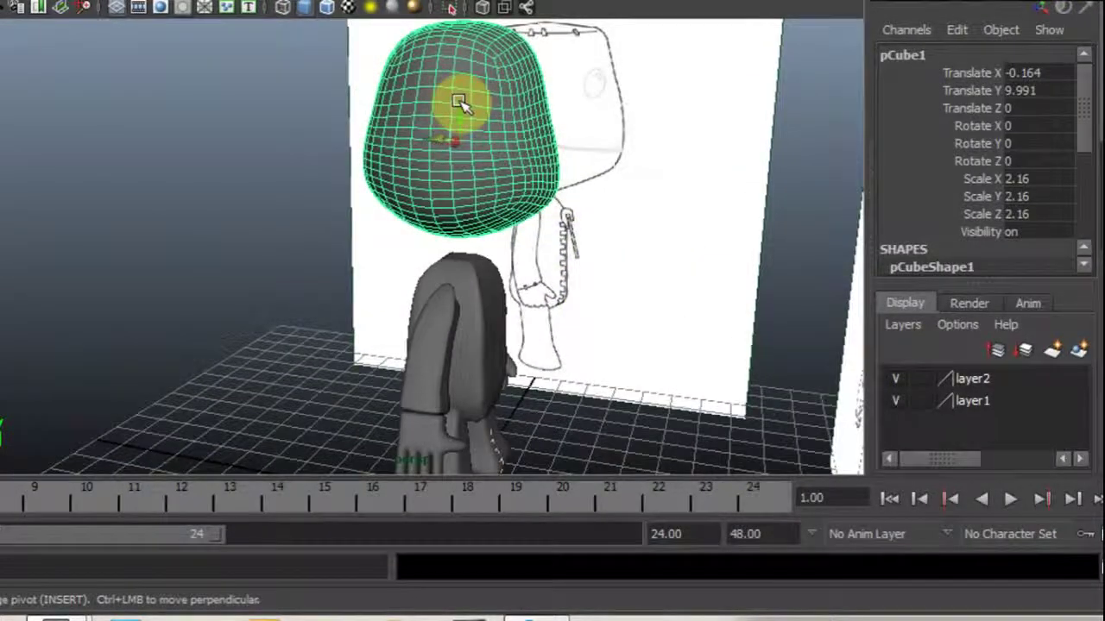